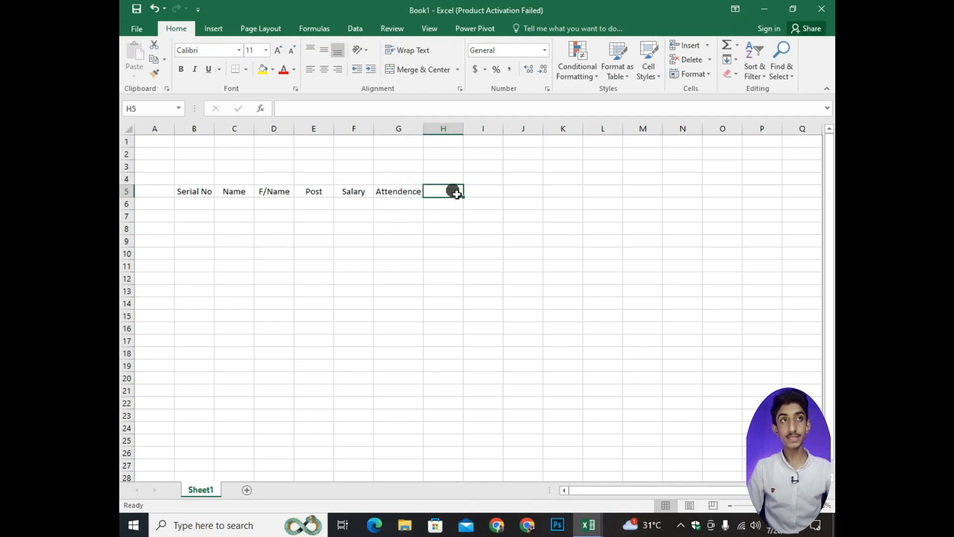
Add the headings Over Time, Total Working Days and Salary Per Day in cells H5 to J5.
type("Over Time")
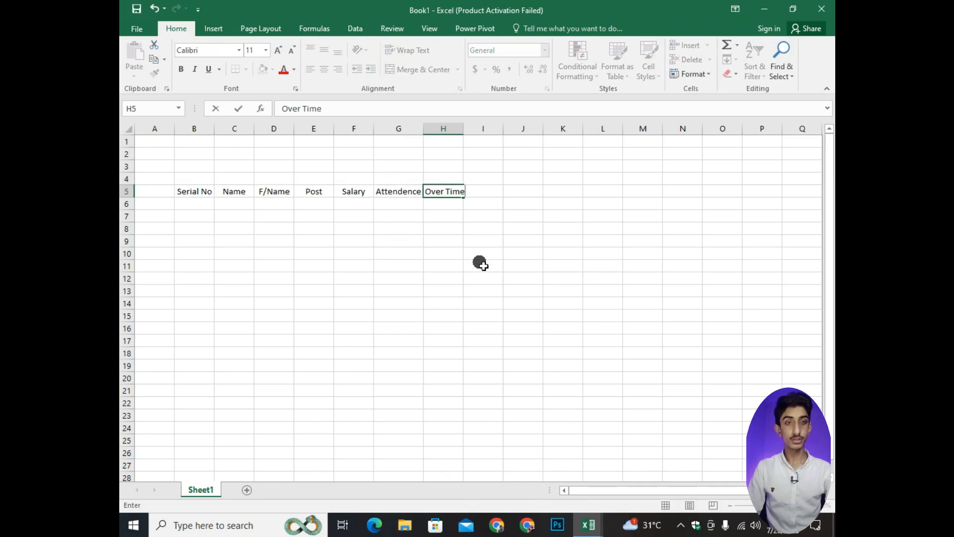
key("Tab")
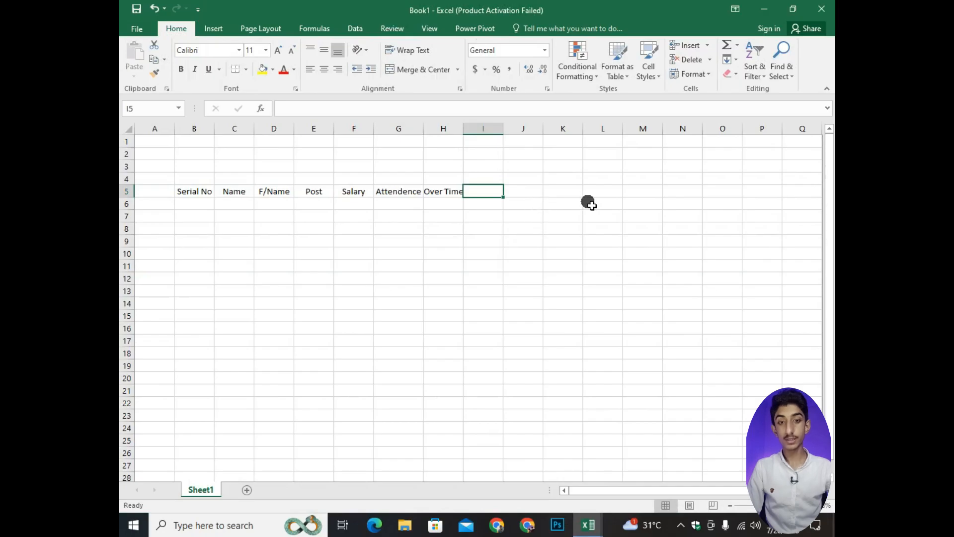
type("Total Working")
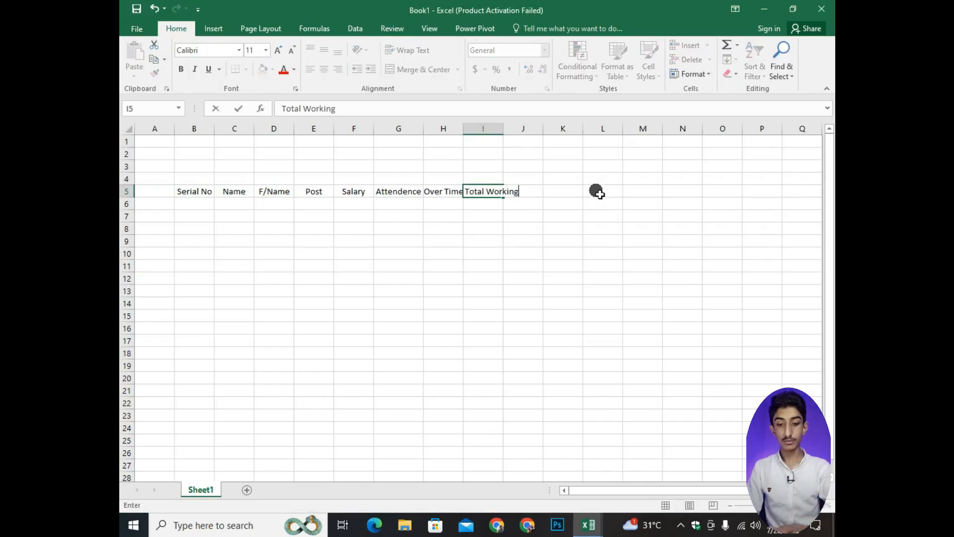
type("Days")
key("Tab")
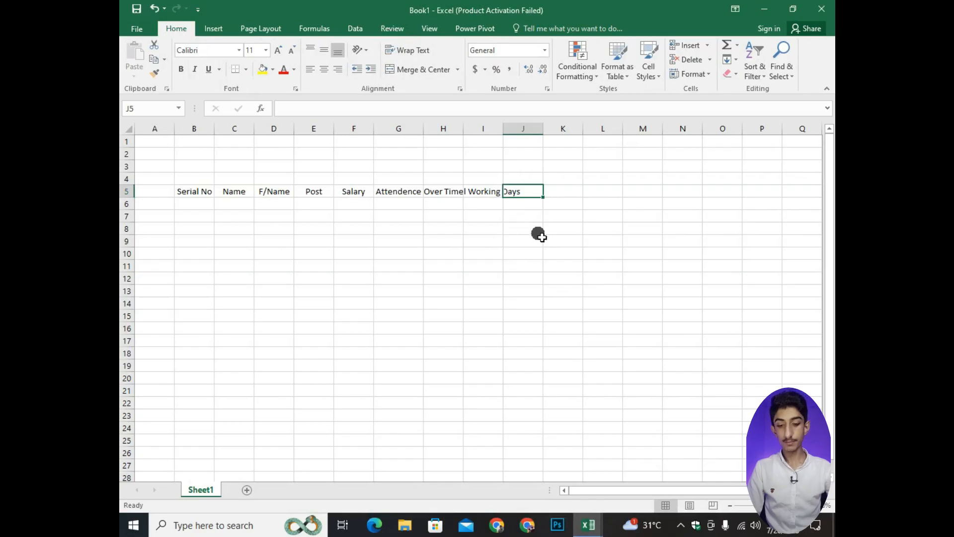
type("Sa")
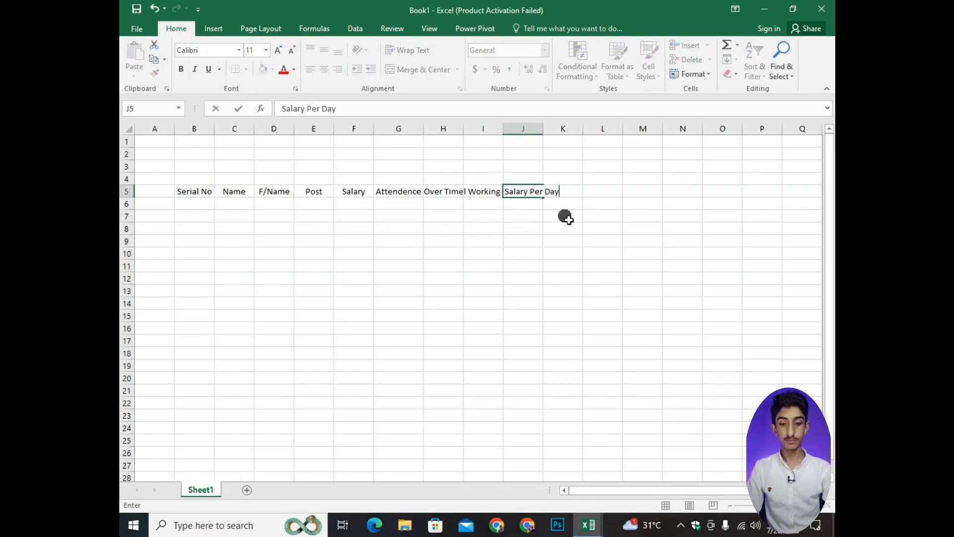
type("lary Per Day")
key("Tab")
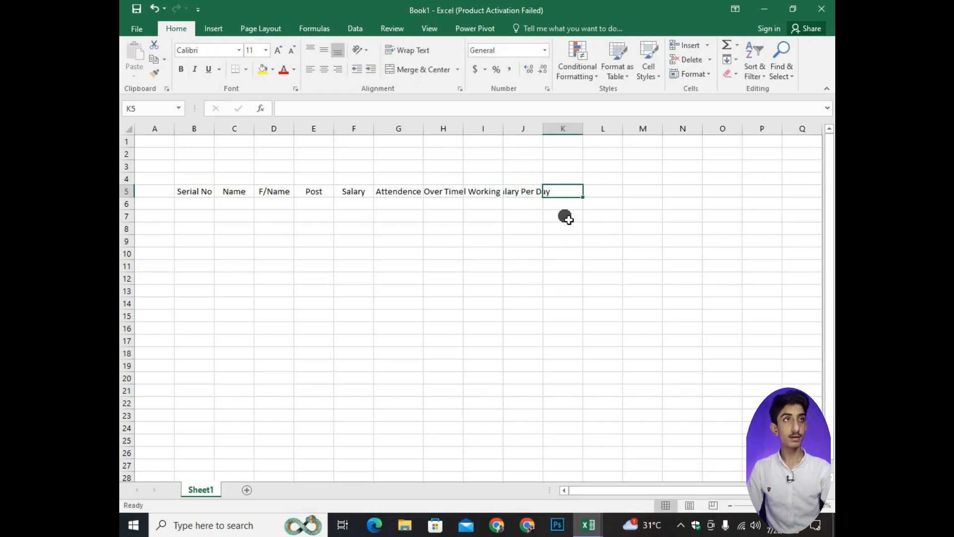
Add the headings Medical Allownce and House Rent in cells K5 and L5.
type("M")
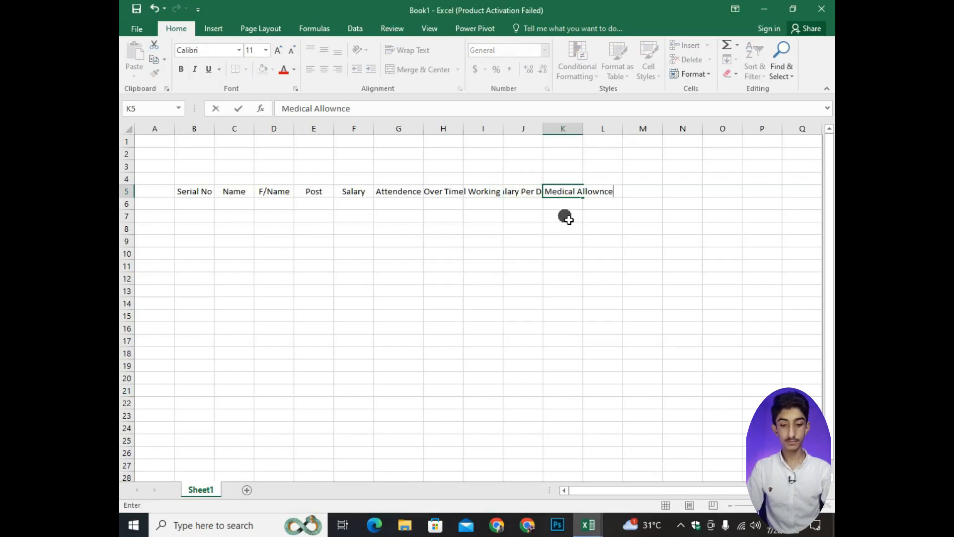
type("edical Allownce")
key("Tab")
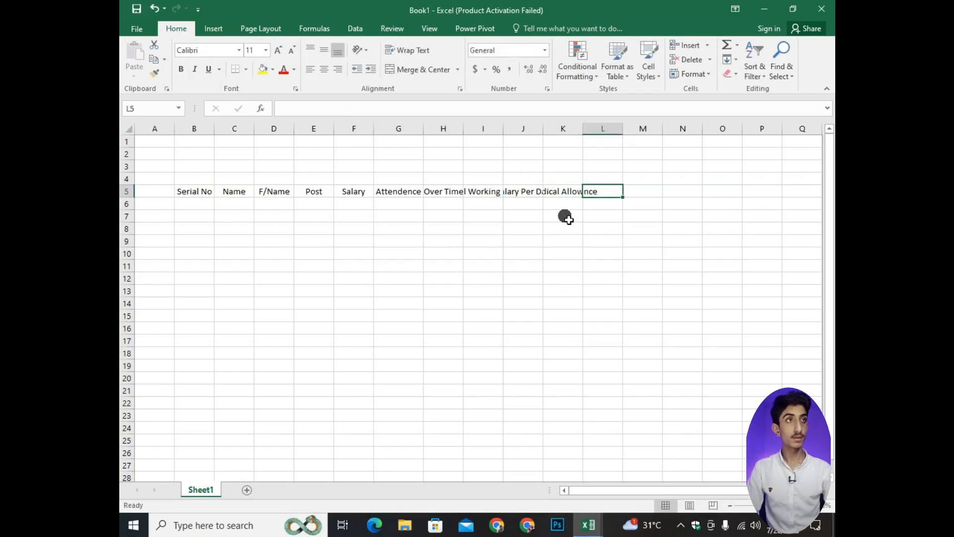
type("House")
key("Tab")
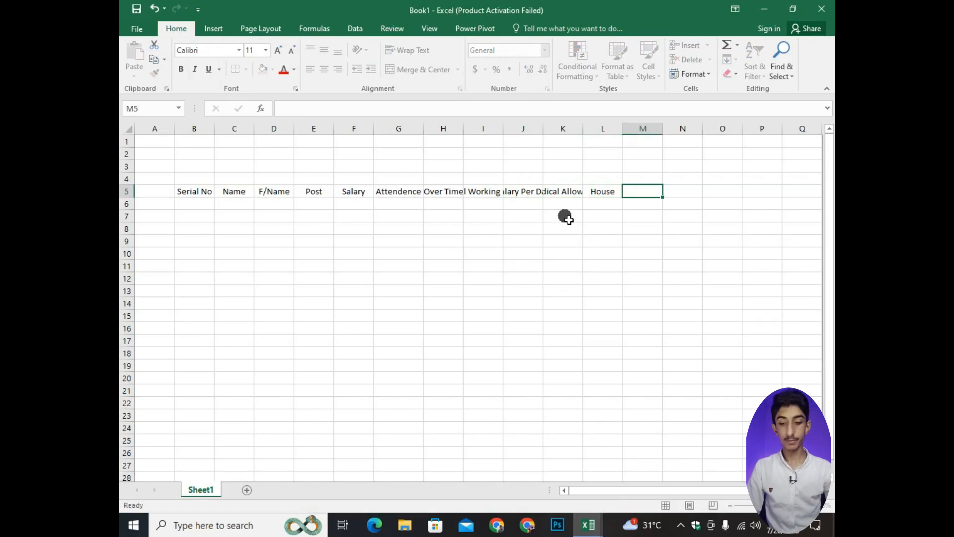
key("Left")
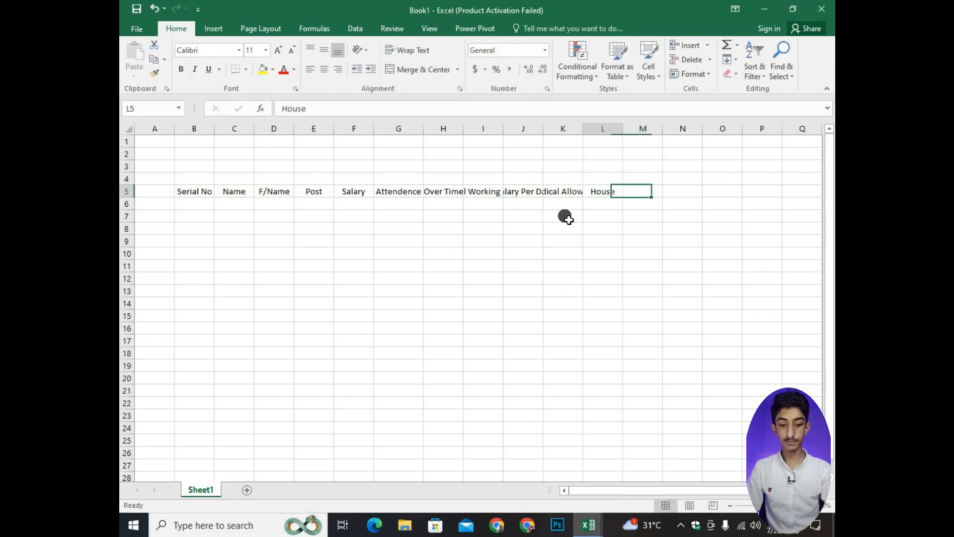
key("BackSpace")
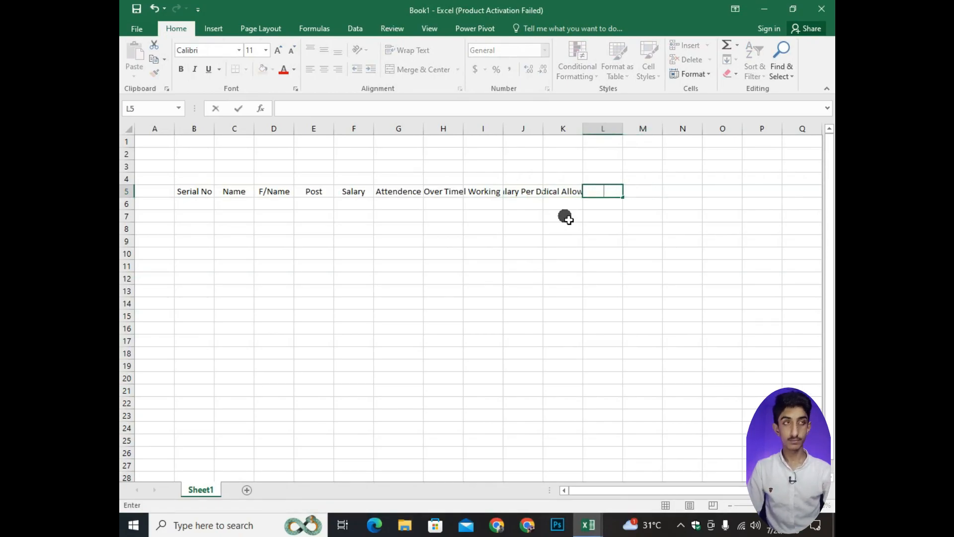
type("House Rent")
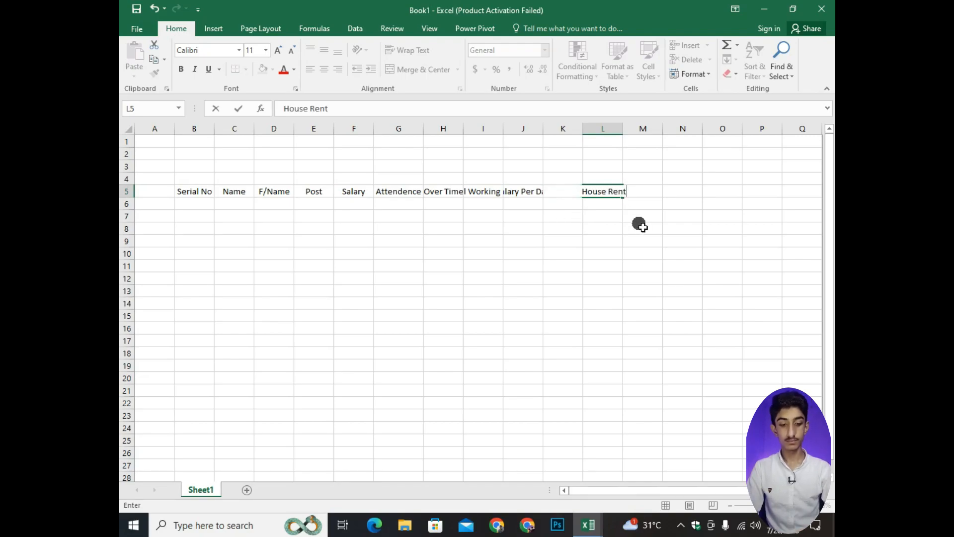
left_click(622, 226)
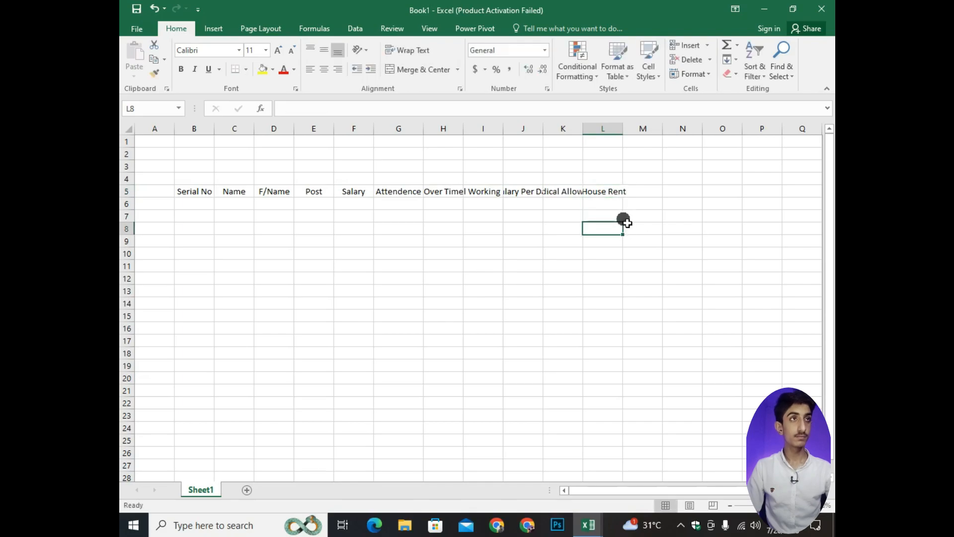
Complete the heading row with P.Fund, Total Salary, Advance and Net Cash in cells M5 to P5.
left_click(641, 195)
type("P")
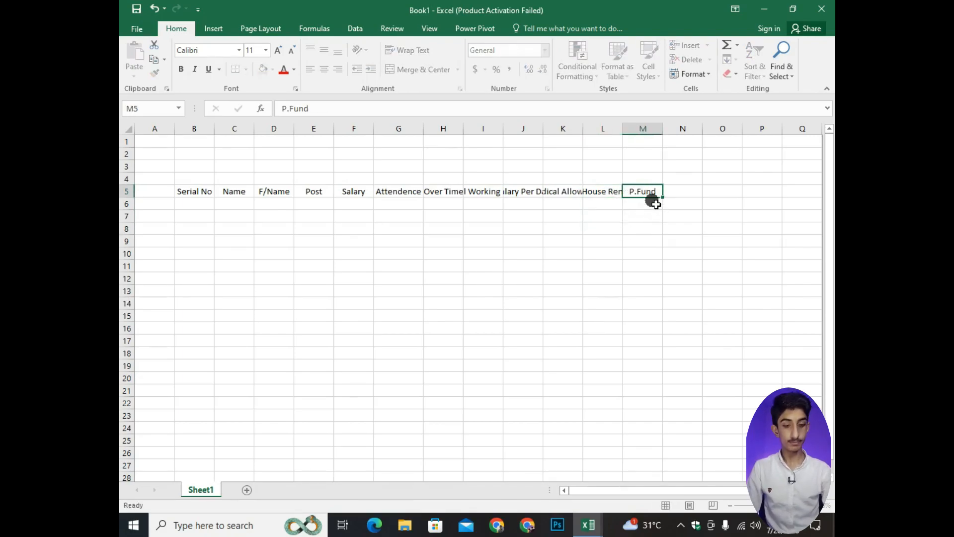
type(".Fund")
key("Tab")
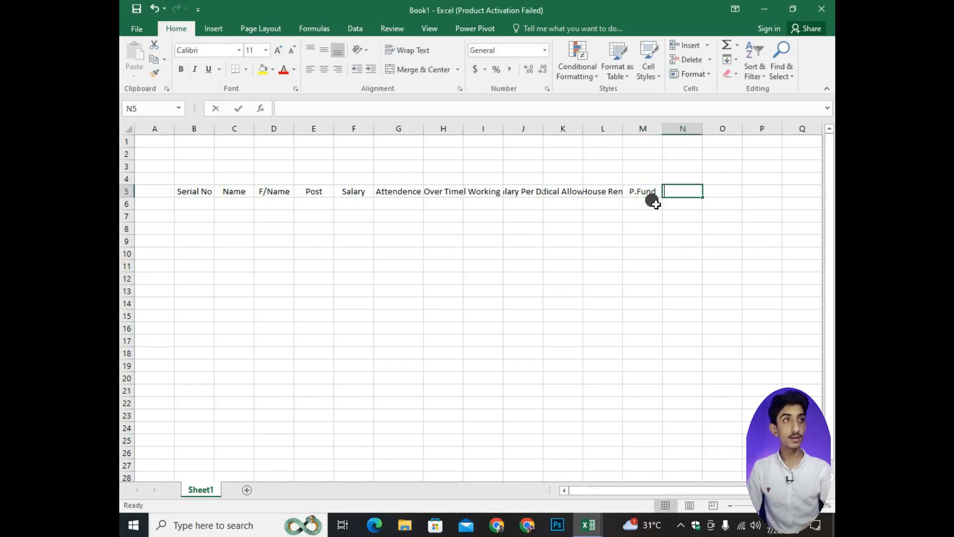
type("T")
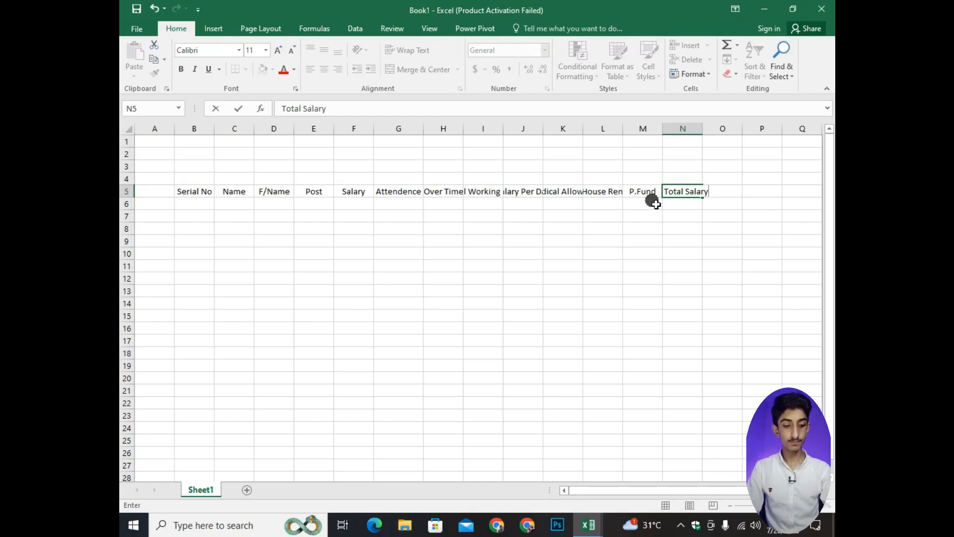
type("otal Salary")
key("Tab")
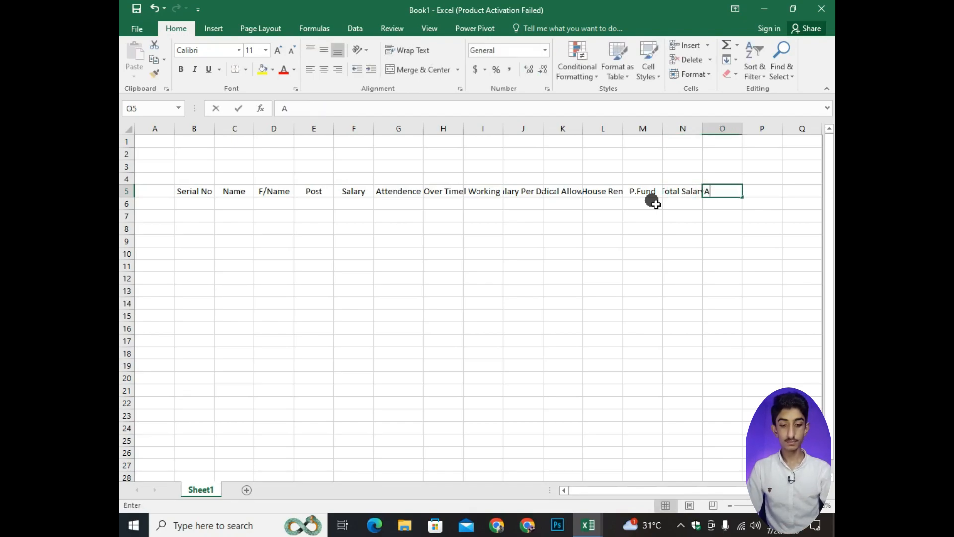
type("Ad")
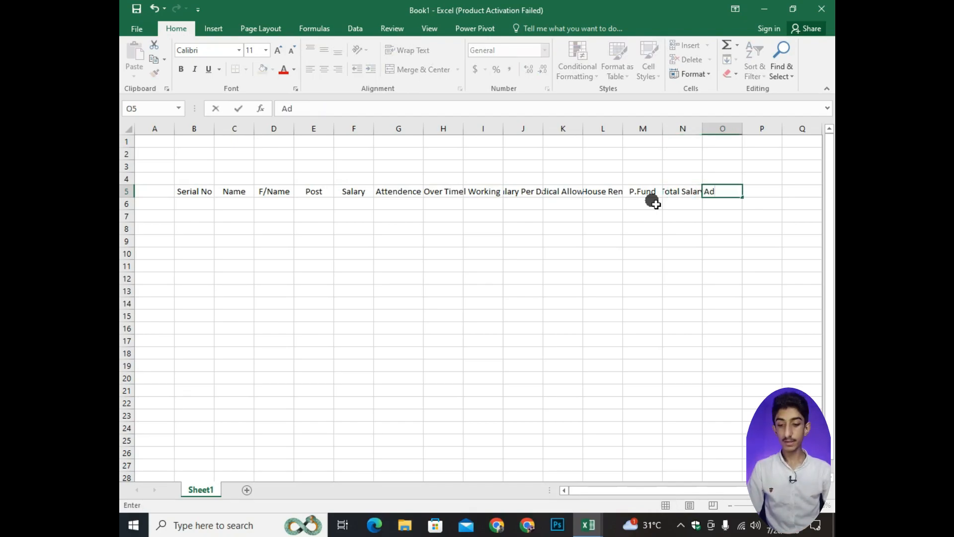
type("vance")
key("Tab")
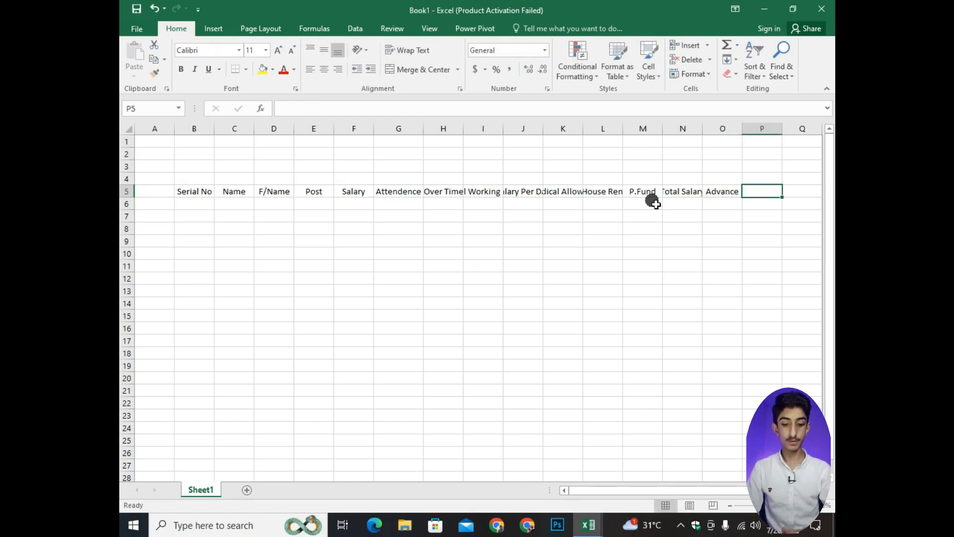
type("Net Cash")
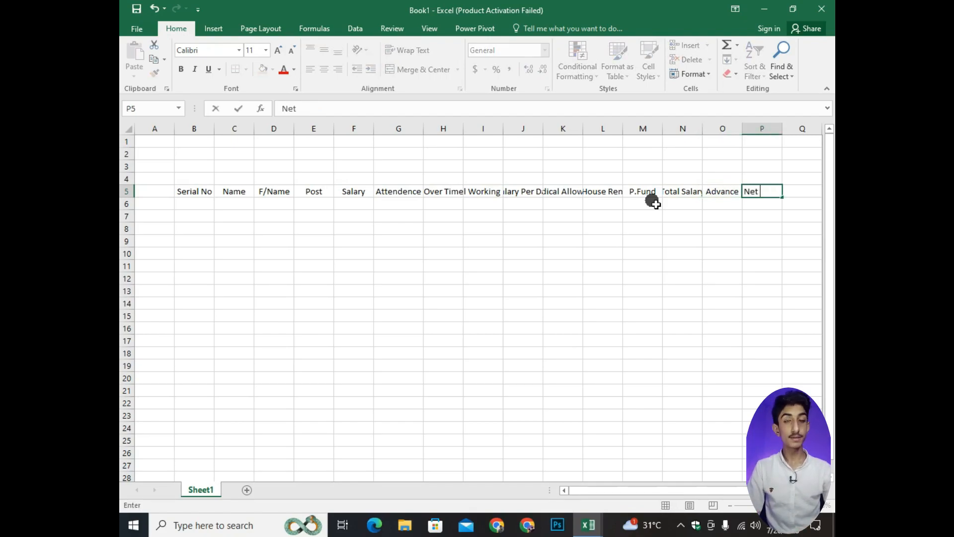
left_click(630, 225)
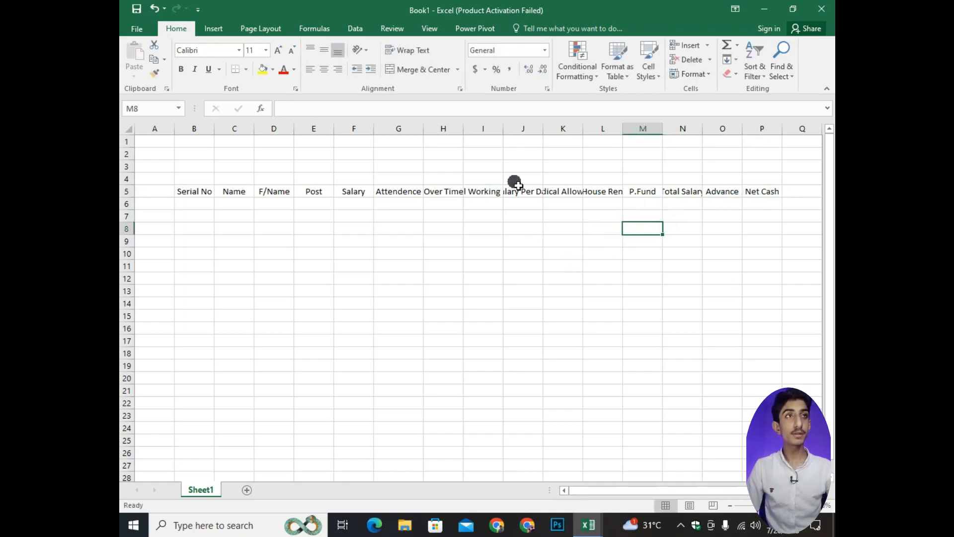
Autofit the widths of columns H to L to their headings, from Over Time to House Rent.
double_click(544, 129)
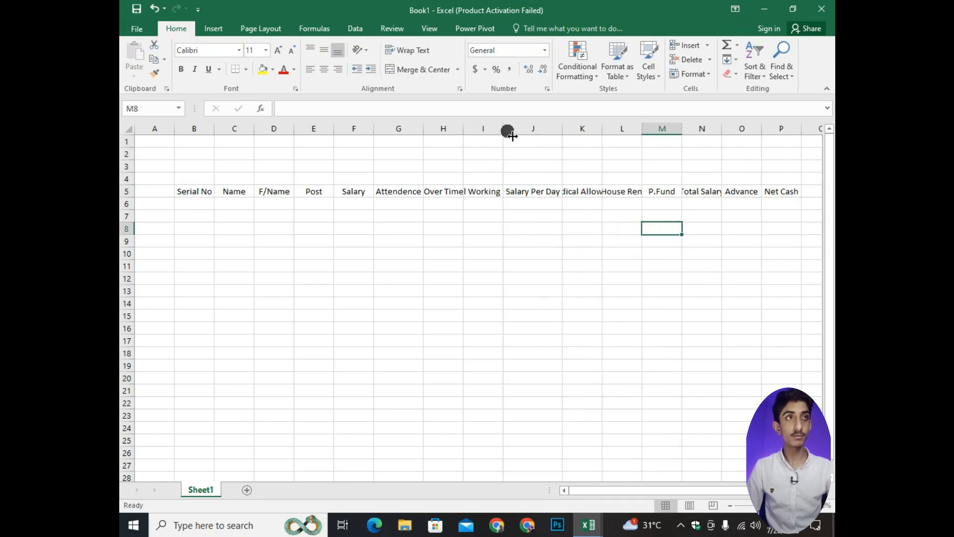
double_click(503, 129)
double_click(463, 129)
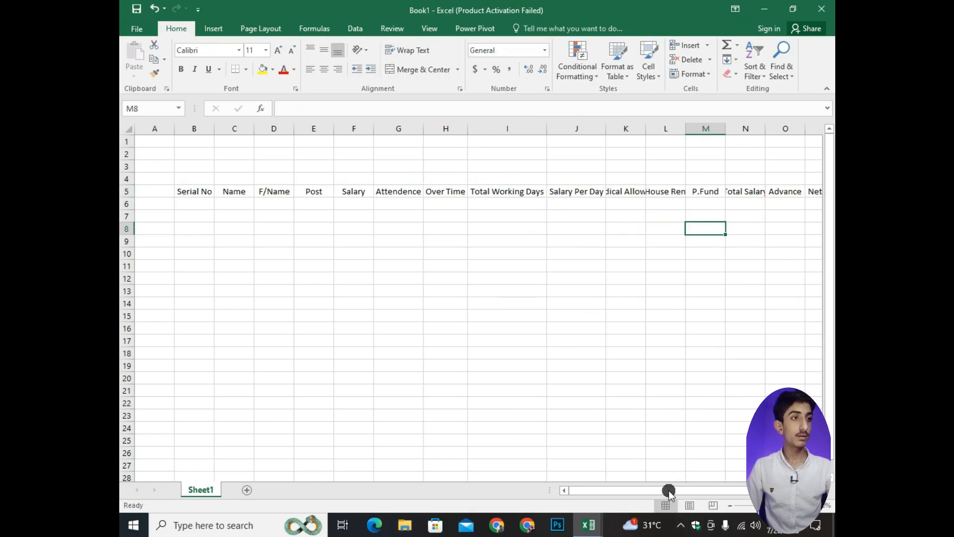
left_click_drag(666, 494, 682, 494)
double_click(645, 129)
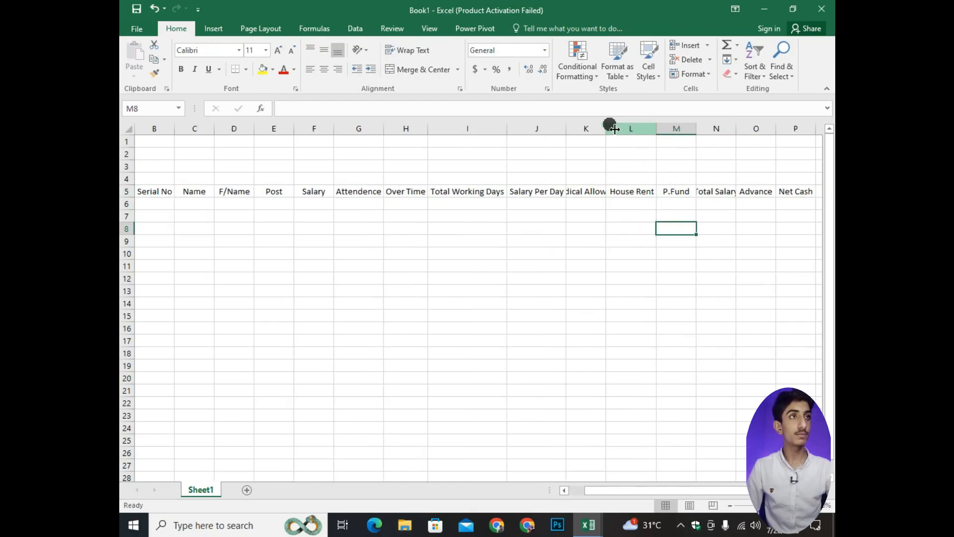
double_click(605, 129)
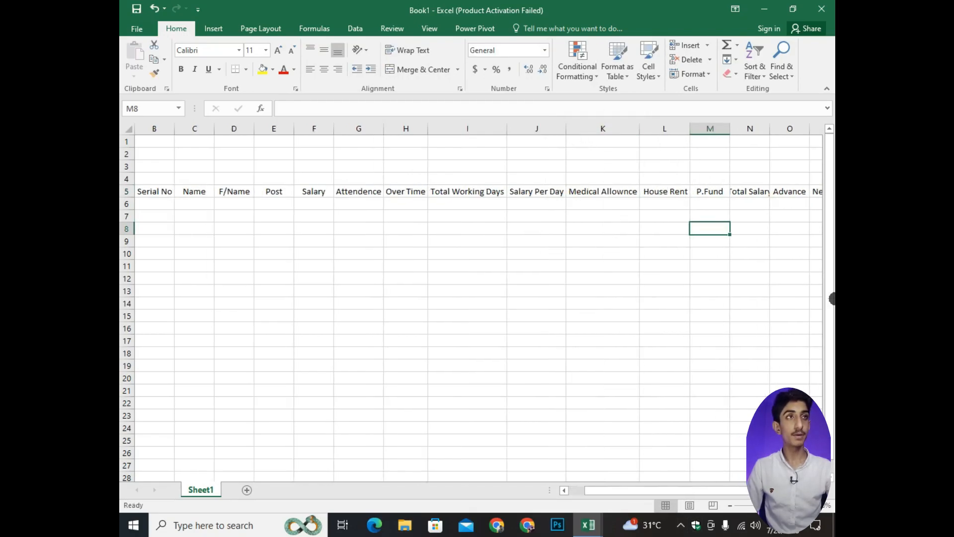
Enter 229 as the first serial number in B6 and fill the series down to 237 in B14.
scroll(381, 309, "down", 2)
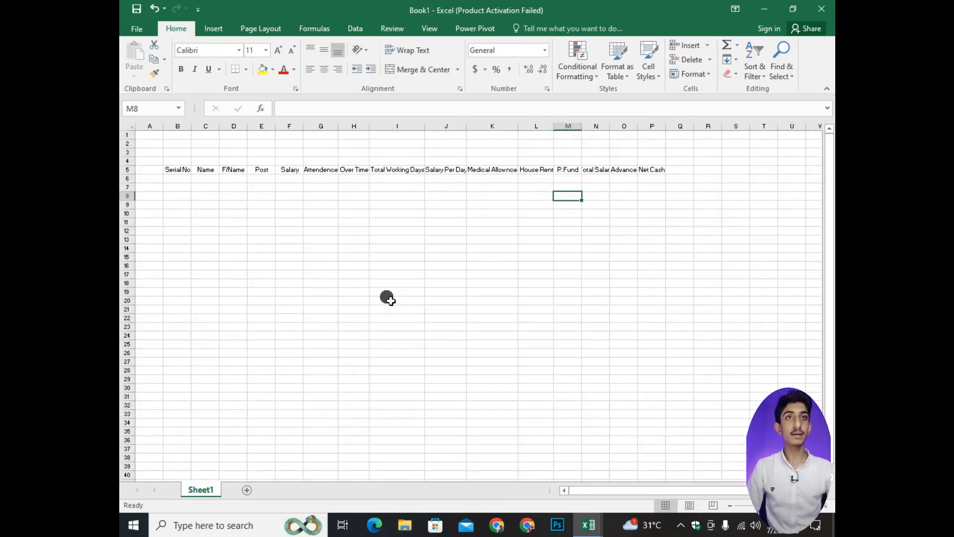
scroll(261, 219, "up", 3)
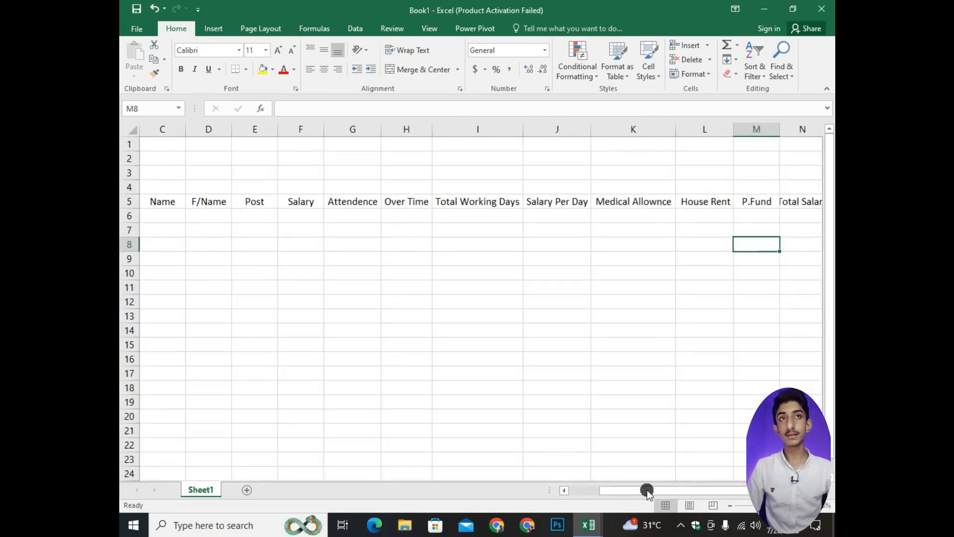
left_click_drag(651, 489, 603, 486)
left_click(213, 215)
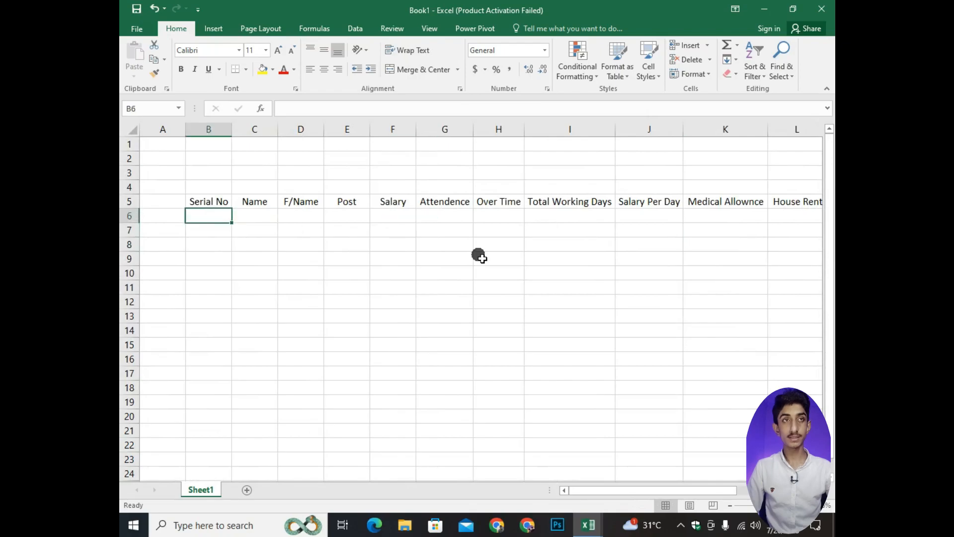
type("229")
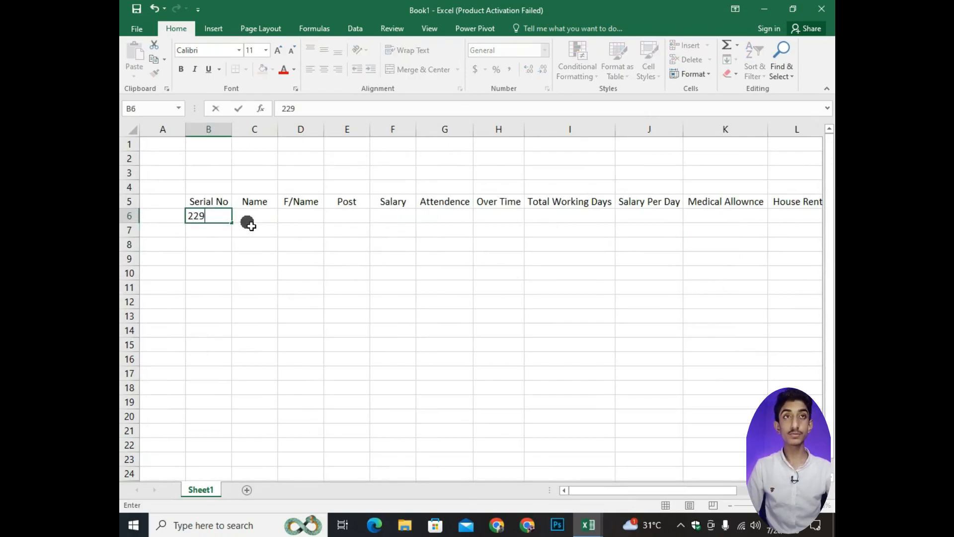
left_click_drag(231, 222, 239, 332)
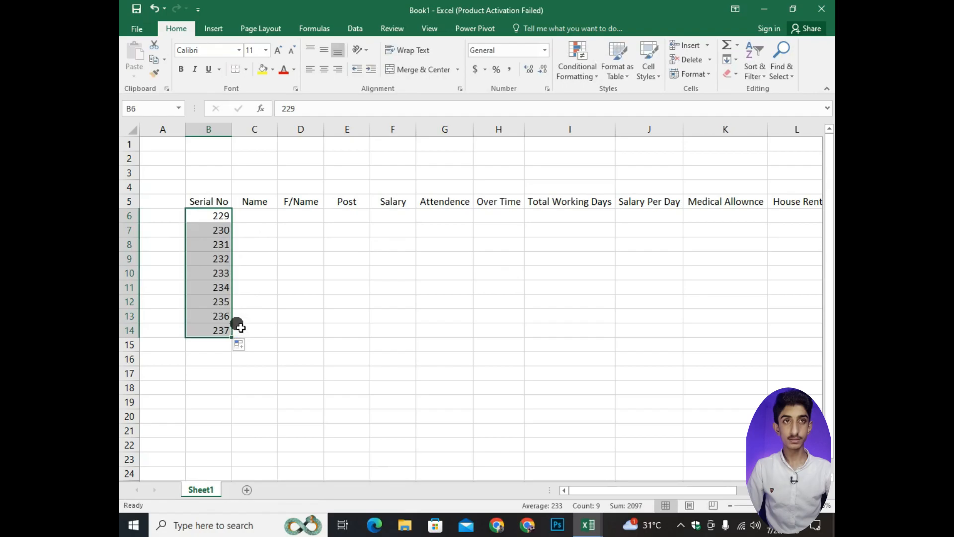
Center the serial numbers in B6 to B14 horizontally.
left_click(261, 218)
left_click_drag(208, 216, 211, 340)
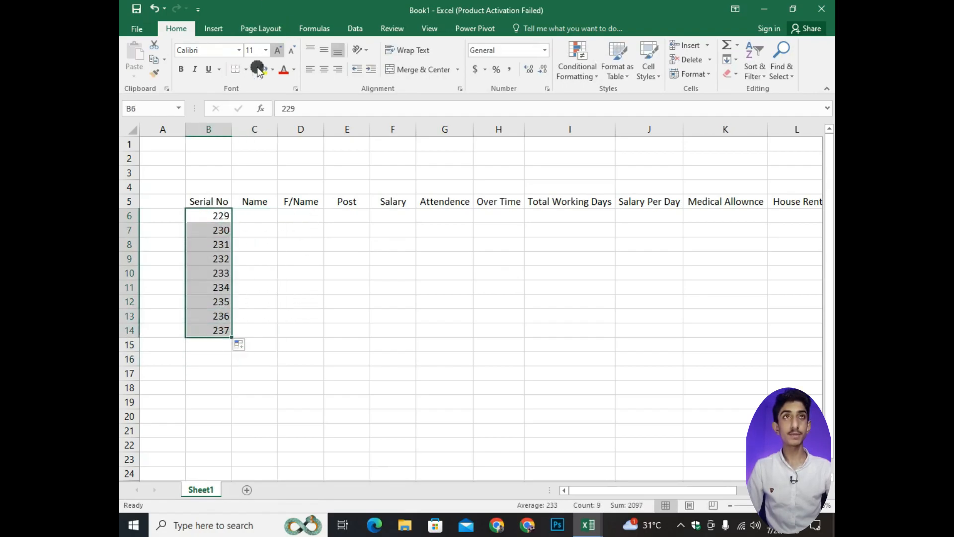
left_click(323, 69)
Enter the names of the first five employees in cells C6 to C10 of the Name column.
left_click(260, 218)
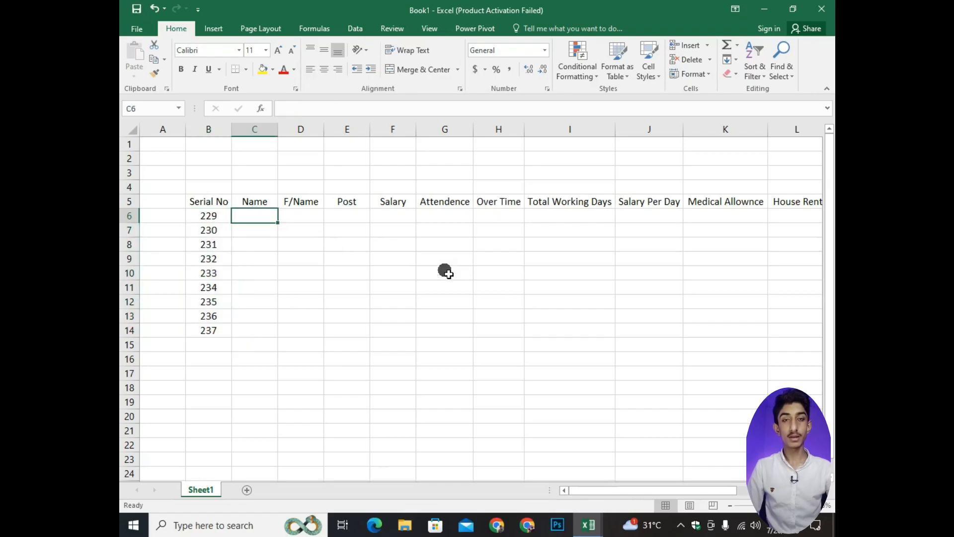
type("Ali")
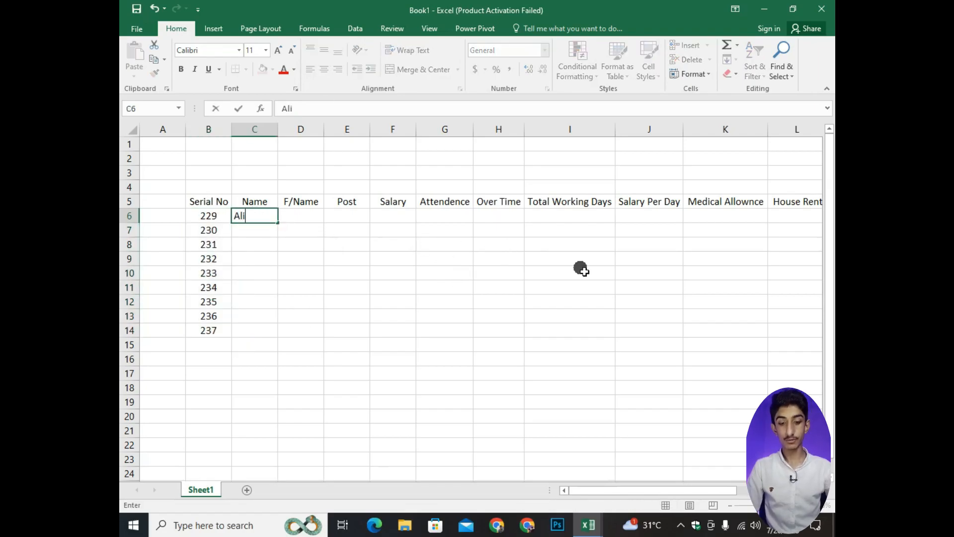
key("Return")
type("Akbar")
key("Return")
type("Usama")
key("Return")
type("Rizwan")
key("Return")
type("Kashif")
key("Return")
Enter the remaining four employee names in C11 to C14 and center C6 to C14 horizontally.
type("Usman")
key("Return")
type("Habibi")
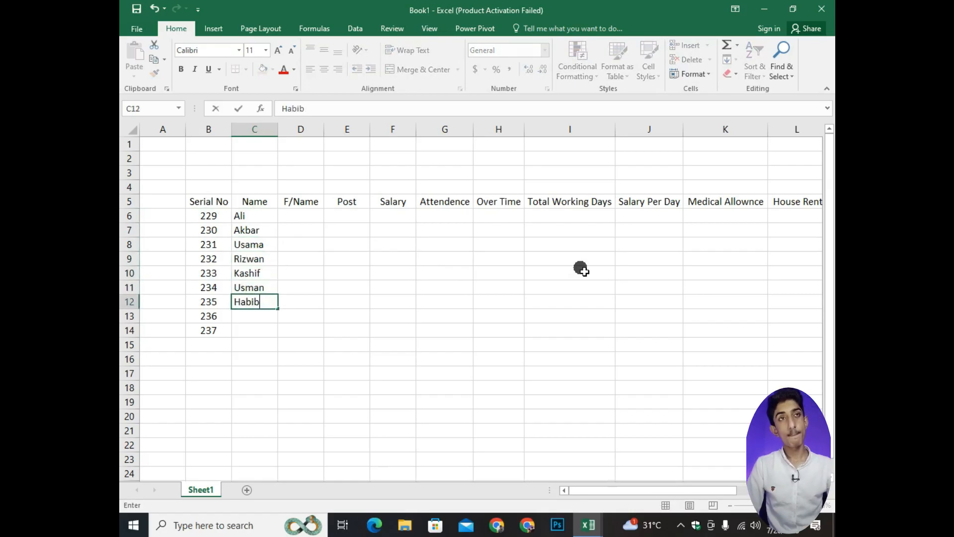
key("Return")
type("Umee")
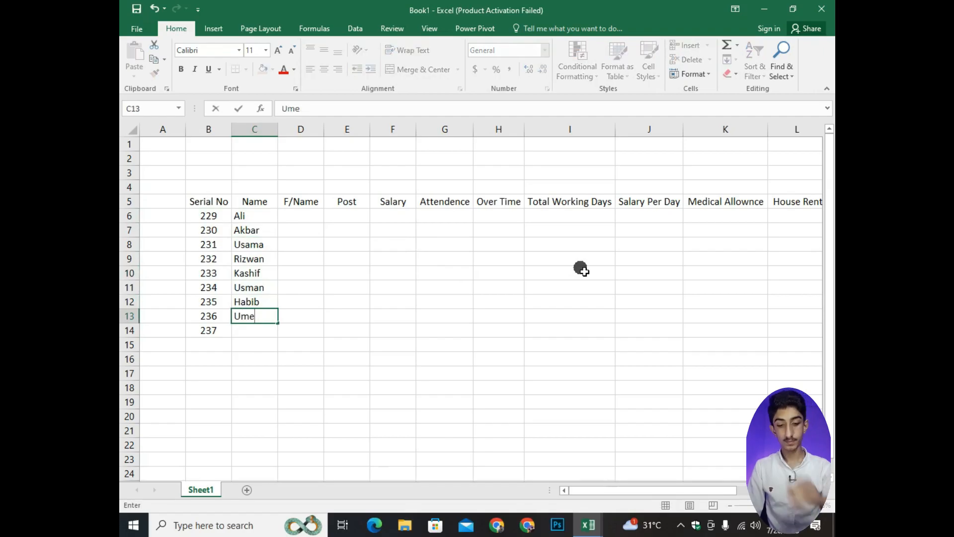
key("Return")
type("Umair")
key("Return")
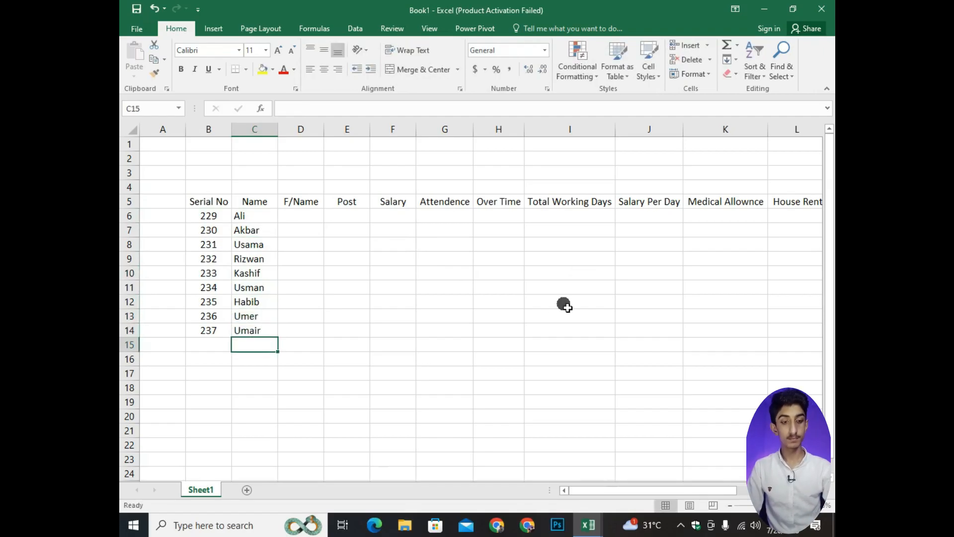
left_click_drag(243, 217, 254, 334)
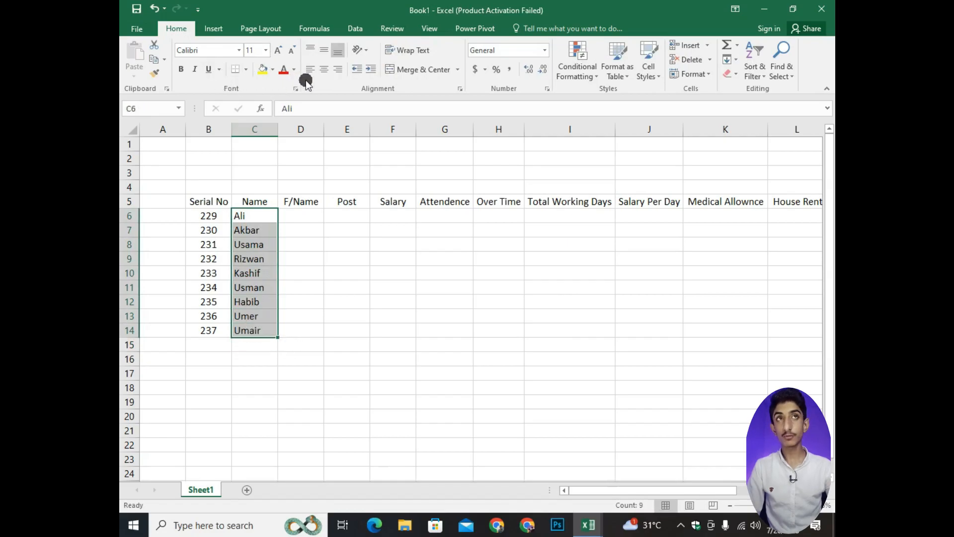
left_click(325, 72)
Enter the father's names of the first five employees in cells D6 to D10.
left_click(315, 219)
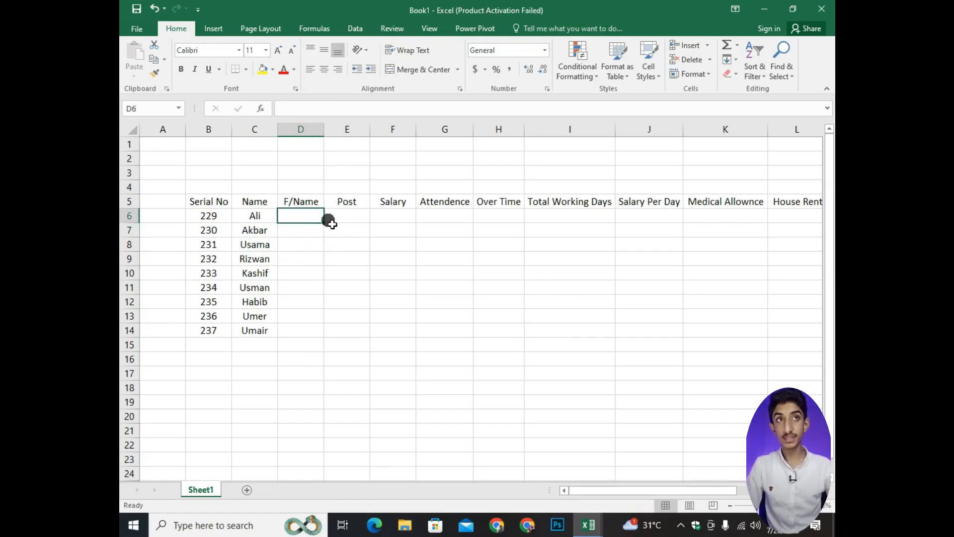
type("Akbar")
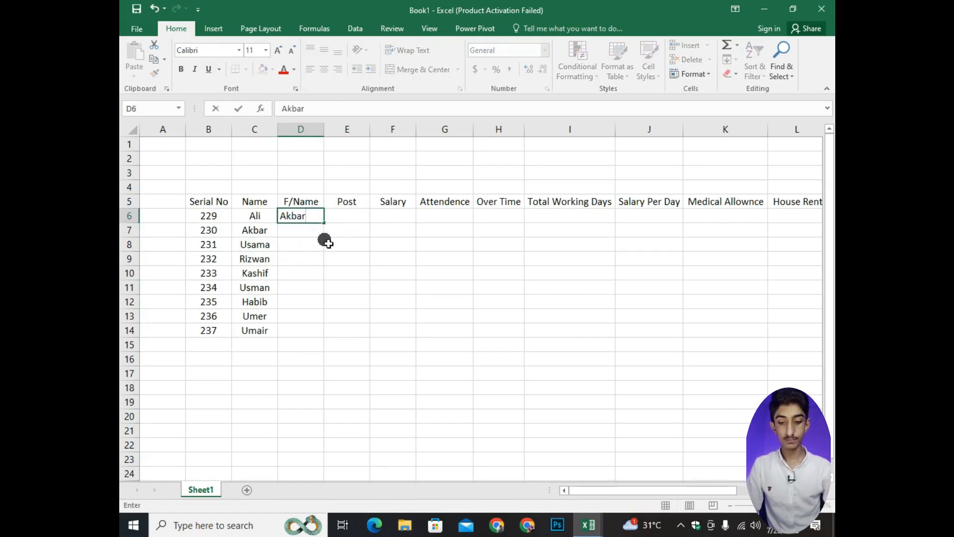
key("Return")
type("Shabir")
key("Return")
type("Shoaib")
key("Return")
type("Adrees")
key("Return")
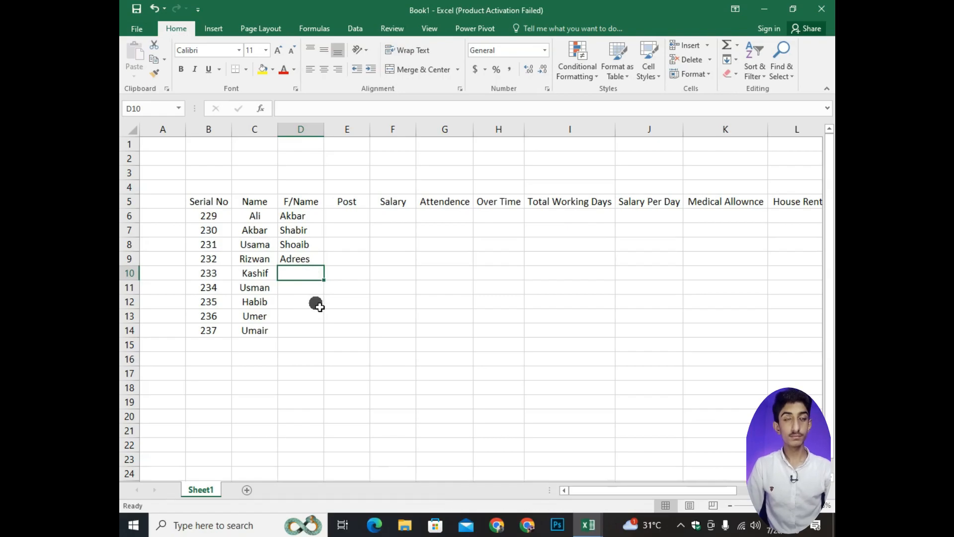
type("Gul")
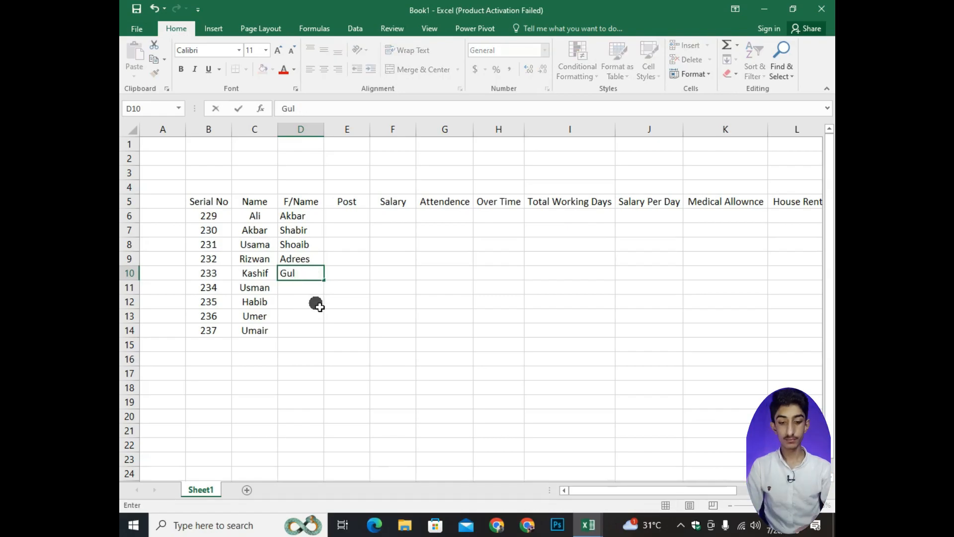
type("fam")
key("Return")
Enter the remaining four father's names in D11 to D14 and center D6 to D14 horizontally.
type("Ameer Ali")
key("Return")
key("Down")
key("Right")
key("Up")
key("Left")
type("Ahma")
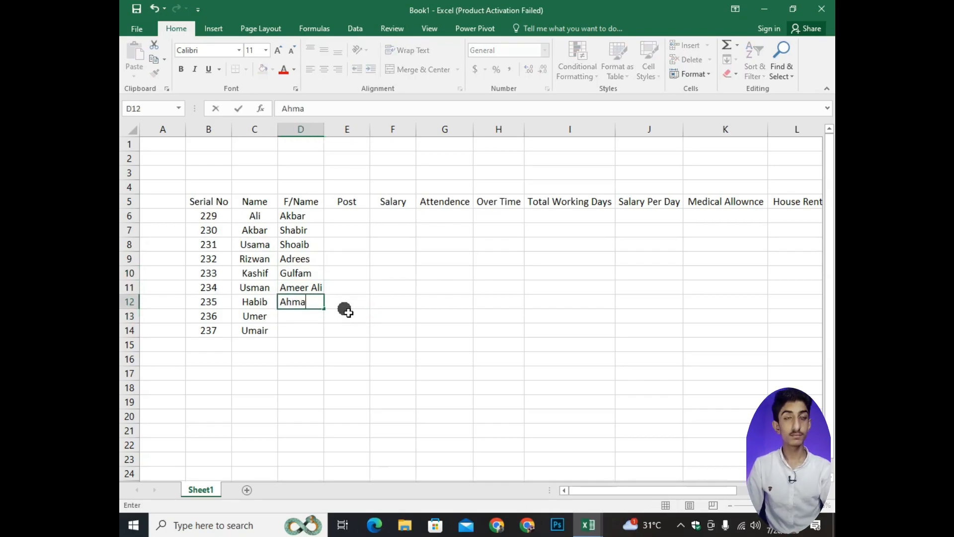
key("Return")
type("Abdullah")
key("Return")
type("Tariq")
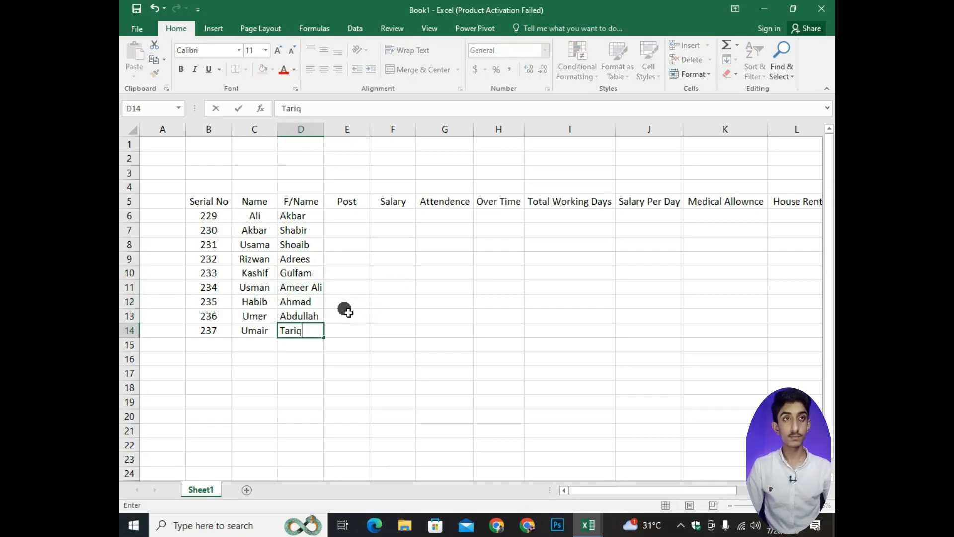
type("q")
left_click_drag(305, 222, 308, 333)
left_click(337, 71)
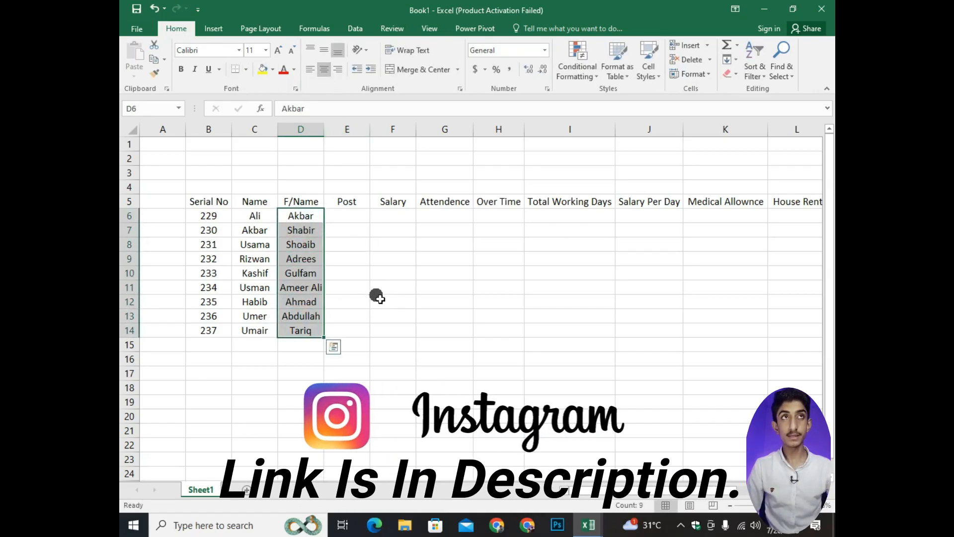
Apply all borders to the salary table in the range B5 to P14.
left_click_drag(209, 202, 729, 333)
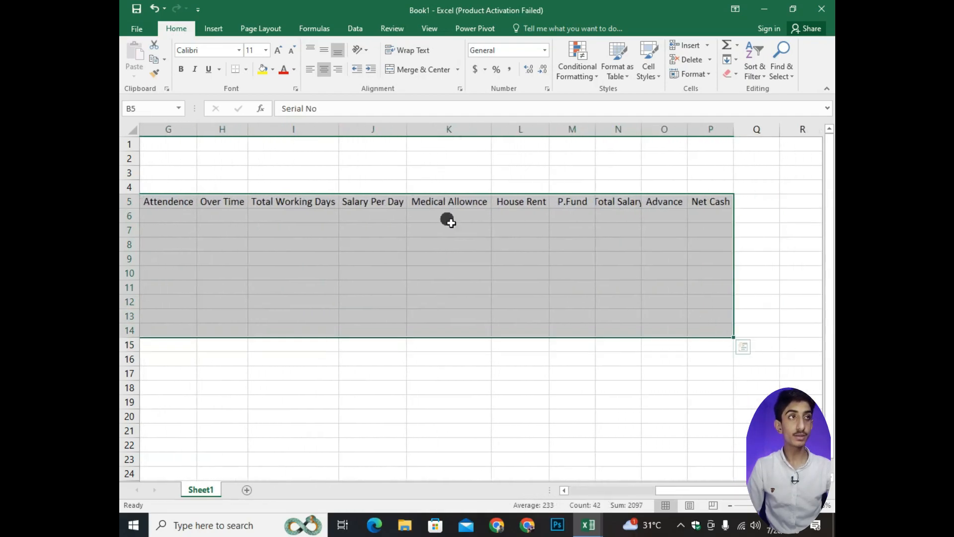
left_click(246, 73)
left_click(273, 175)
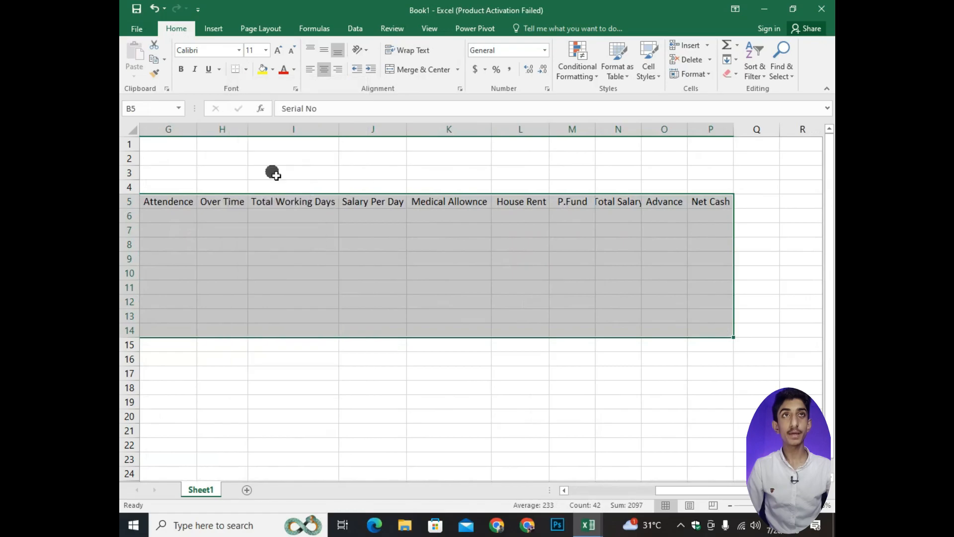
scroll(416, 293, "left", 2)
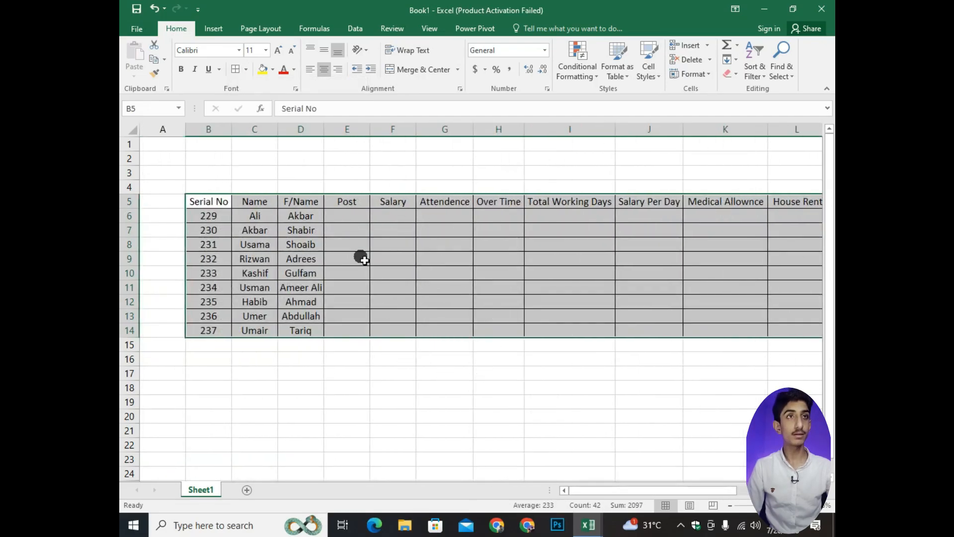
Enter the posts Medical, Engineering, Freelancer, S.Guard, Plumber and Electrition in E6 to E11 and repeat the list down to E14.
left_click(348, 216)
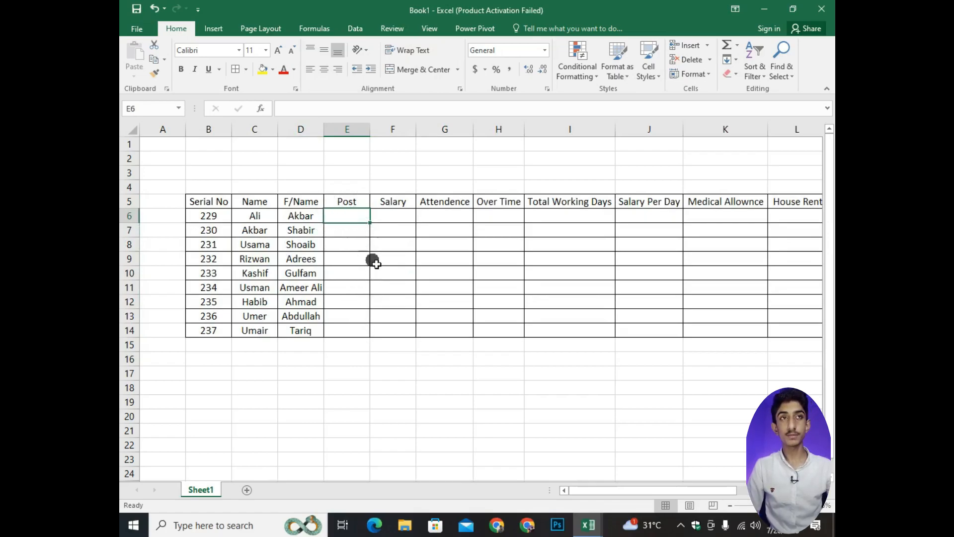
type("Medical")
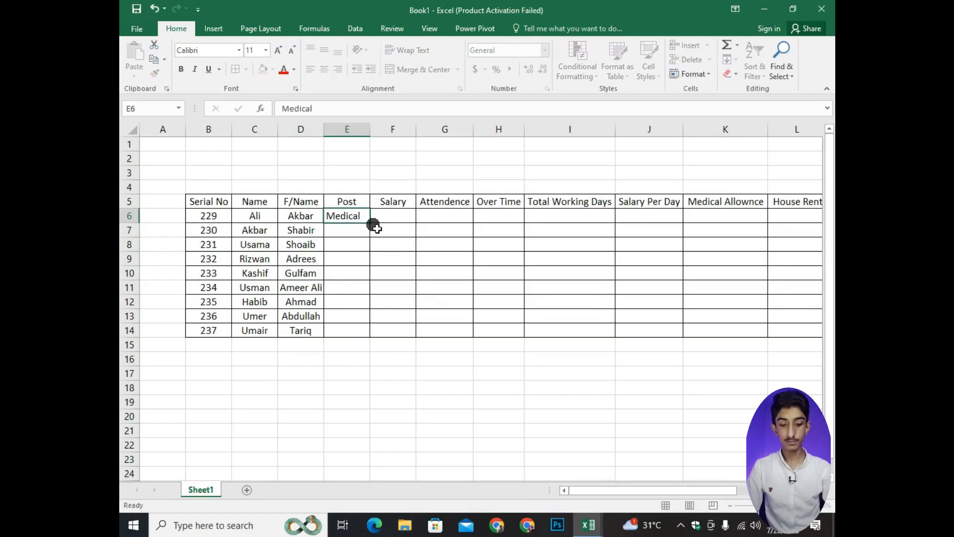
key("Return")
type("Engineering")
key("Return")
type("Freelancer")
key("Return")
type("E")
key("BackSpace")
key("BackSpace")
type("S")
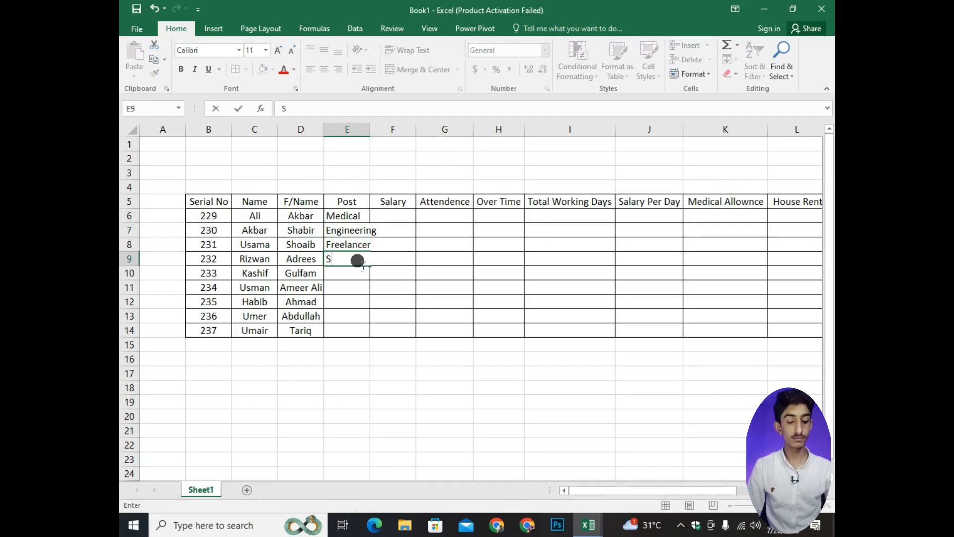
type(".Guard")
key("Return")
type("Plumber")
key("Return")
type("Electrition")
key("Return")
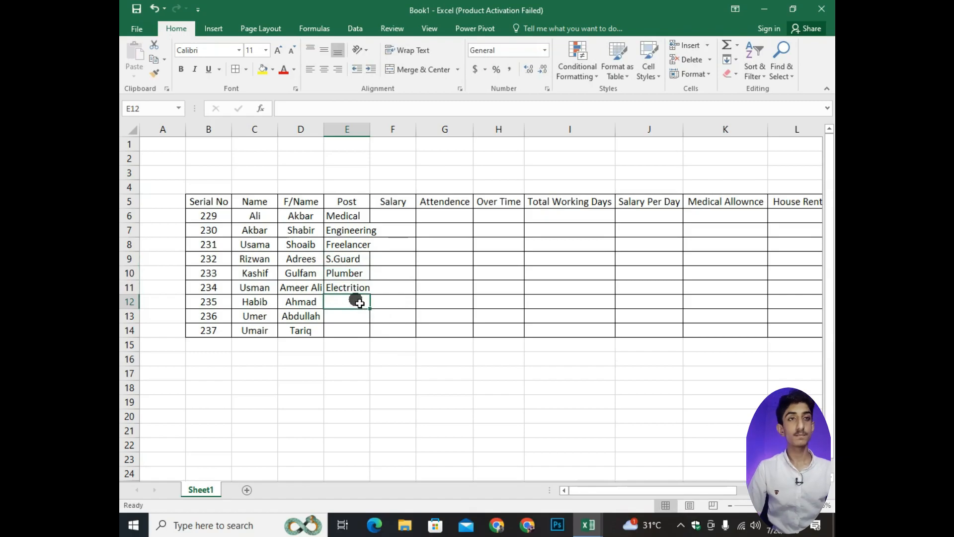
left_click_drag(352, 216, 353, 287)
left_click_drag(370, 294, 370, 330)
Autofit the width of the Post column and center the posts in E6 to E14 horizontally.
double_click(369, 130)
left_click_drag(353, 217, 362, 330)
left_click(324, 70)
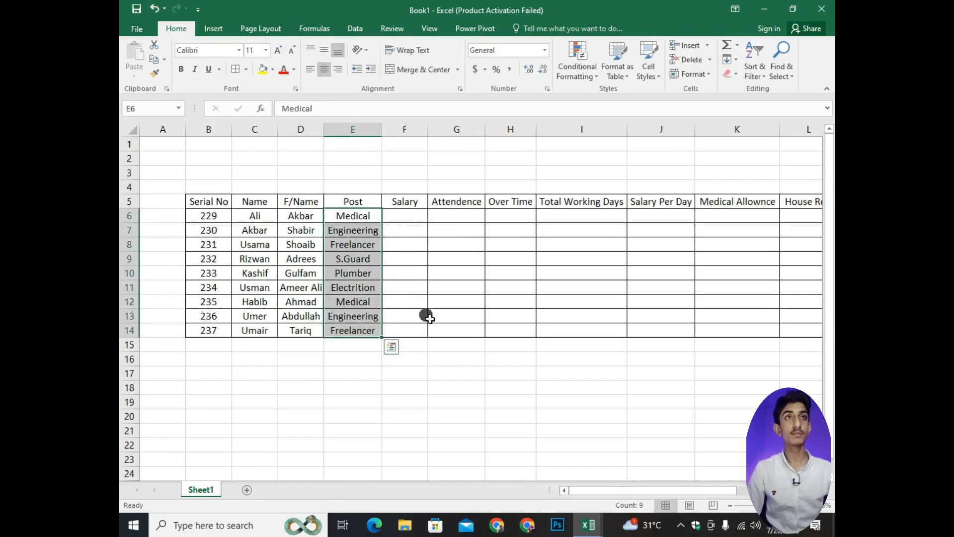
Enter the salaries 20000, 45000 and 68000 in cells F6 to F8.
left_click(404, 216)
type("20")
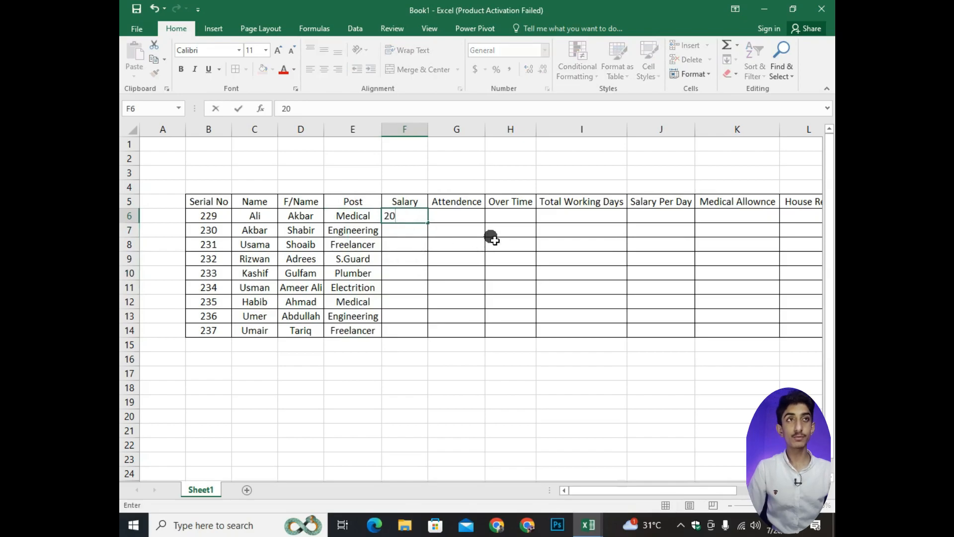
type("000")
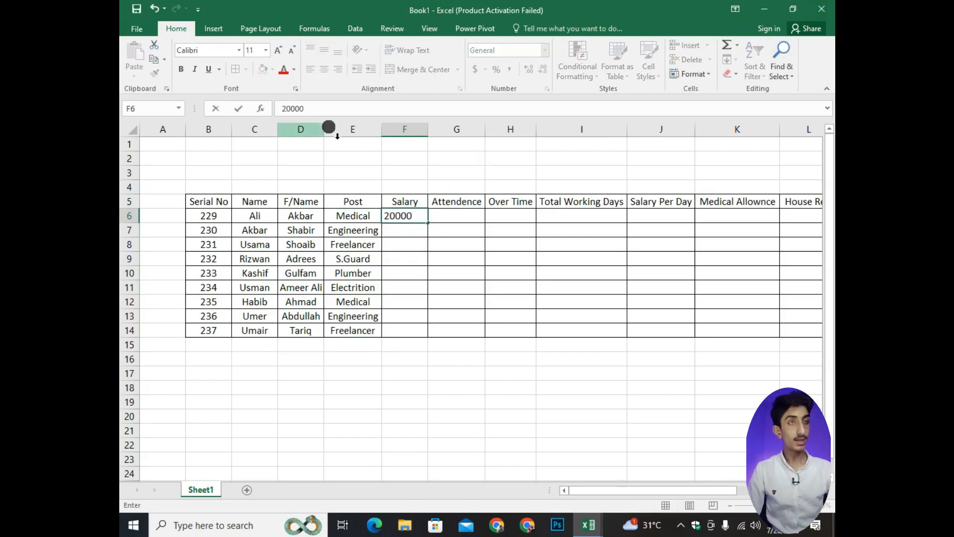
key("Return")
type("45000")
key("Return")
type("68000")
key("Return")
Apply the comma number style to the salaries in F6, F7 and F8.
left_click(419, 217)
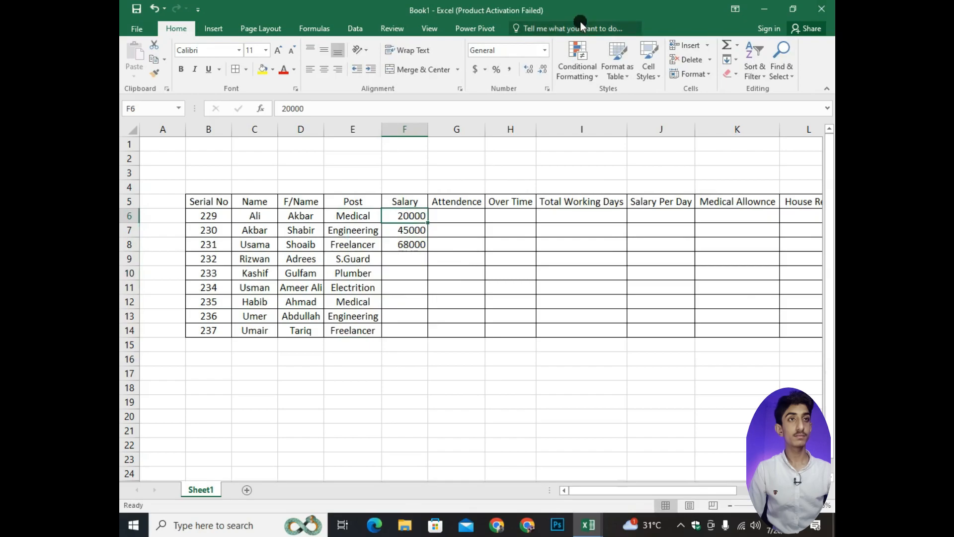
left_click(509, 70)
left_click(416, 232)
left_click(509, 69)
left_click(411, 247)
left_click(509, 70)
Enter a salary of 54000 in F9 with comma style and fill the salary series from F6 to F9 down to F14.
left_click(418, 259)
type("54000")
left_click_drag(419, 217, 417, 259)
left_click(421, 276)
left_click(419, 259)
left_click(509, 69)
left_click_drag(438, 266, 438, 338)
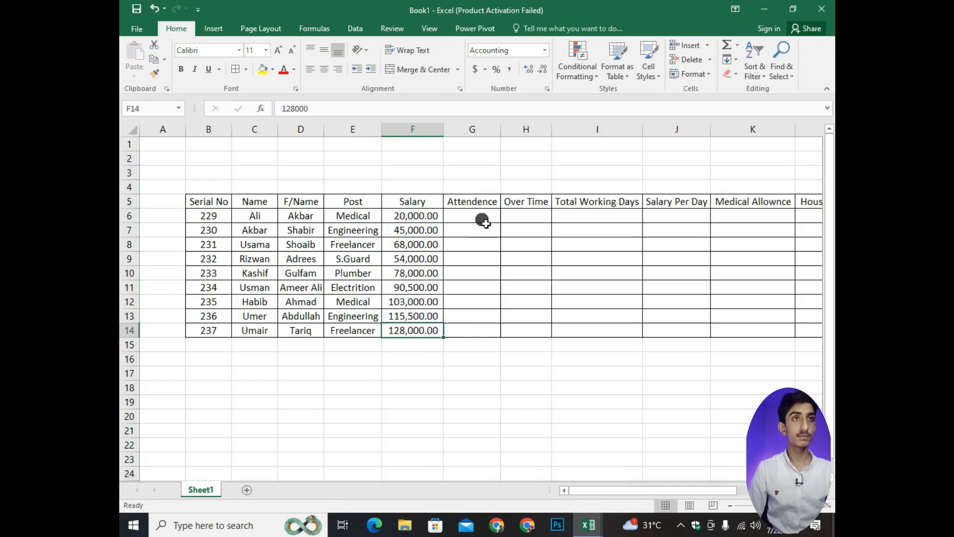
Enter the attendance values 30, 31, 28 and 29 in cells G6 to G9.
left_click(470, 224)
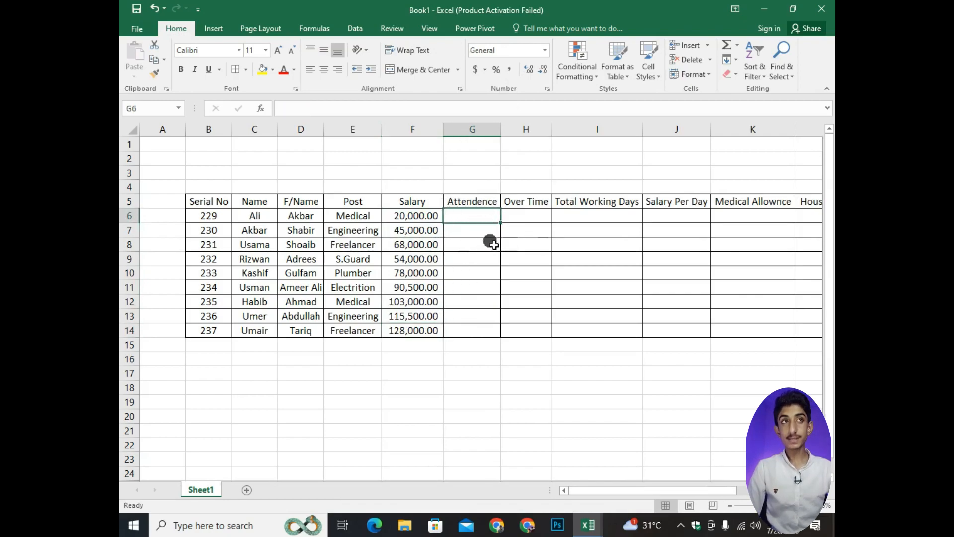
type("30")
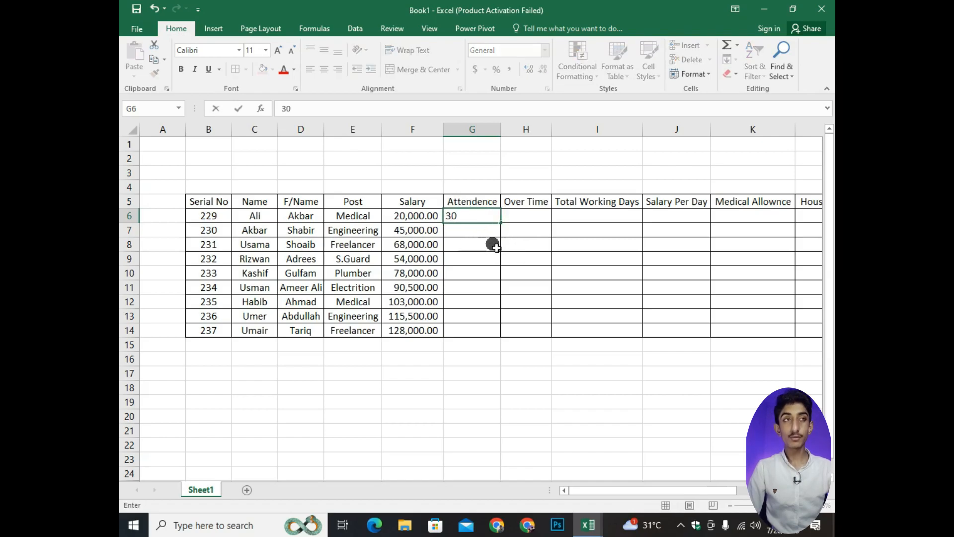
key("Return")
type("31")
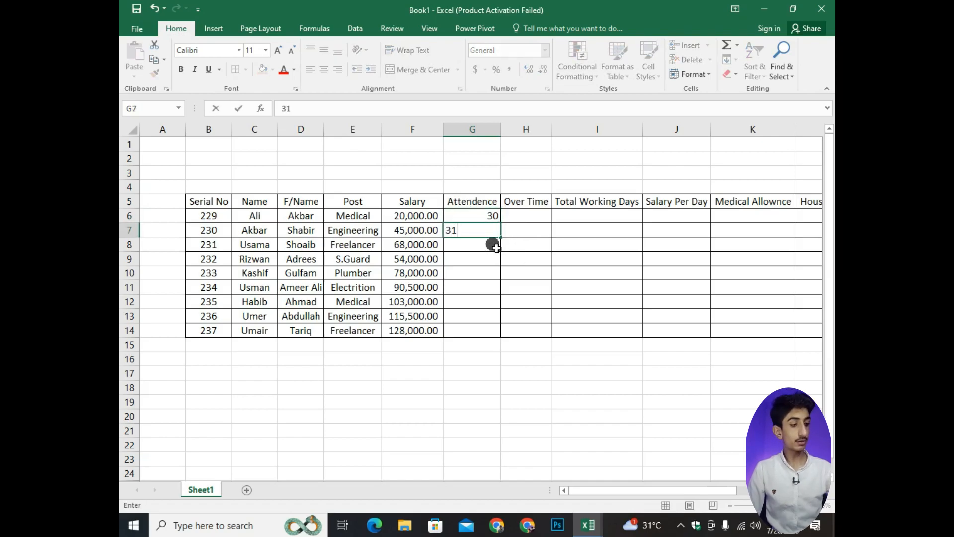
key("Return")
type("29")
key("Return")
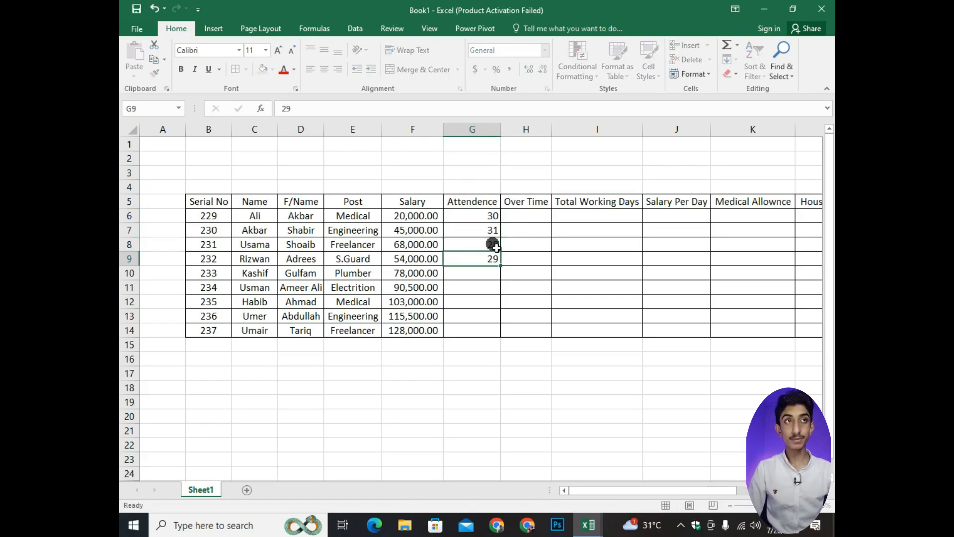
key("Return")
Enter the attendance values 29, 30, 31, 30 and 29 in G10 to G14 and center G6 to G14 horizontally.
type("29")
key("Return")
type("30")
key("Return")
type("31")
key("Return")
type("30")
key("Return")
type("29")
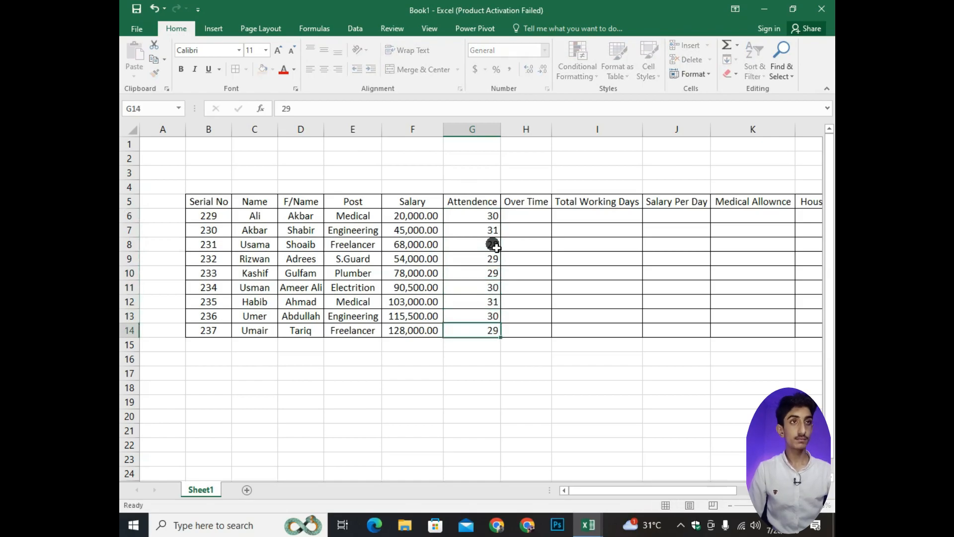
left_click_drag(467, 215, 472, 330)
left_click(324, 69)
Enter the overtime values 7, 5 and 3 in cells H6 to H8.
left_click(507, 217)
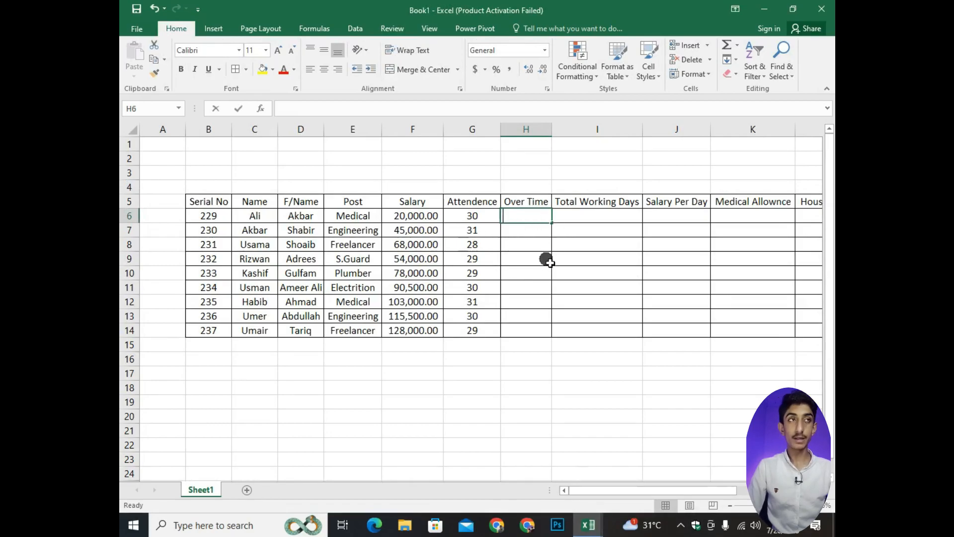
type("8")
key("Return")
type("5")
key("Return")
type("3")
key("Return")
key("Up")
key("Up")
key("Up")
type("7")
key("Down")
key("Down")
key("Down")
Complete the overtime values in H9 to H14 with 4, 7, 7, 5, 3 and 4, and center H6 to H14 horizontally.
type("4")
key("Down")
type("7")
key("Down")
key("Right")
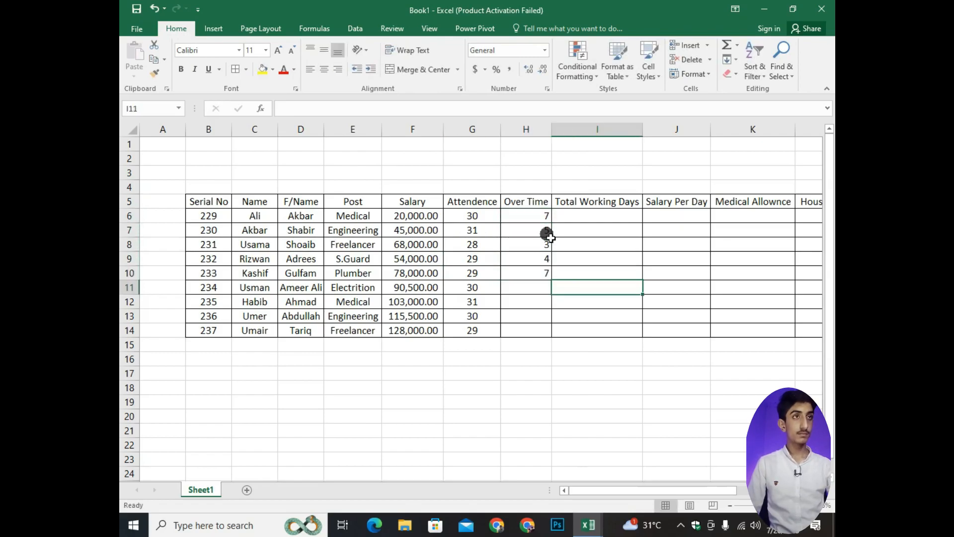
left_click_drag(545, 217, 550, 331)
left_click(322, 72)
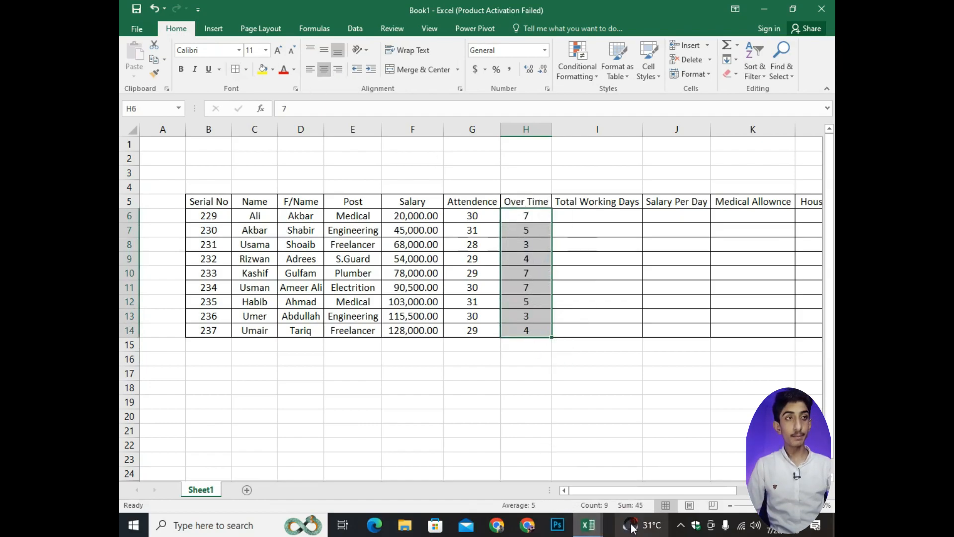
Calculate the total working days in cell I6 with the formula =G6+H6/8.
scroll(661, 489, "right", 3)
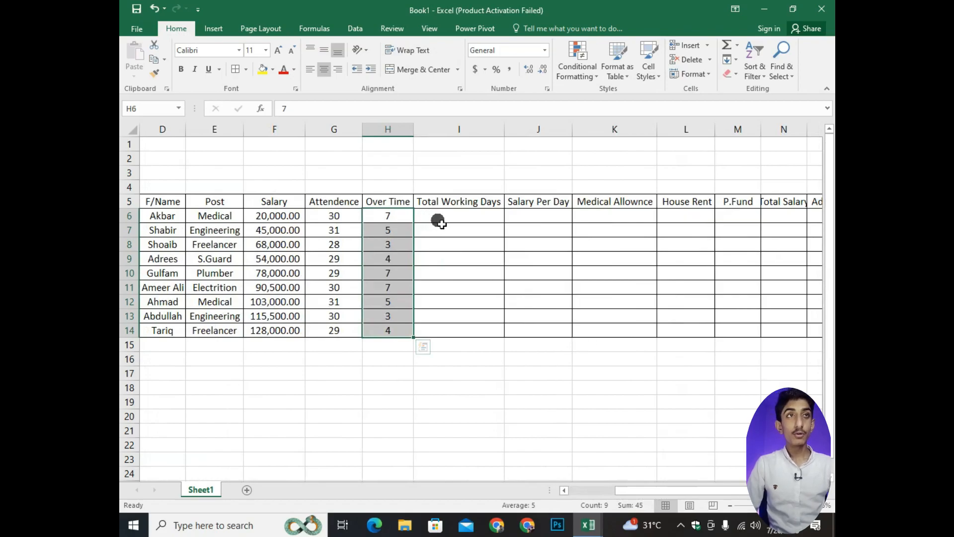
left_click(495, 220)
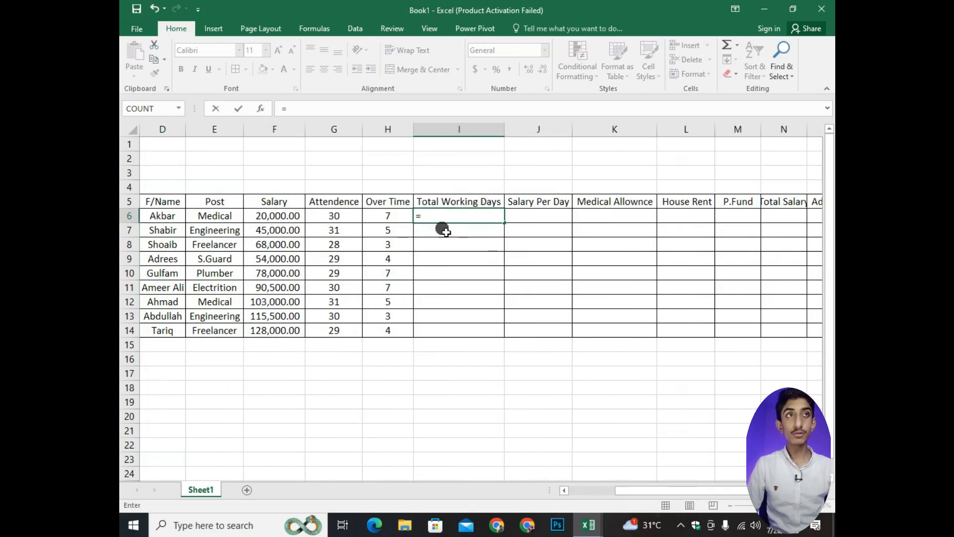
left_click(341, 223)
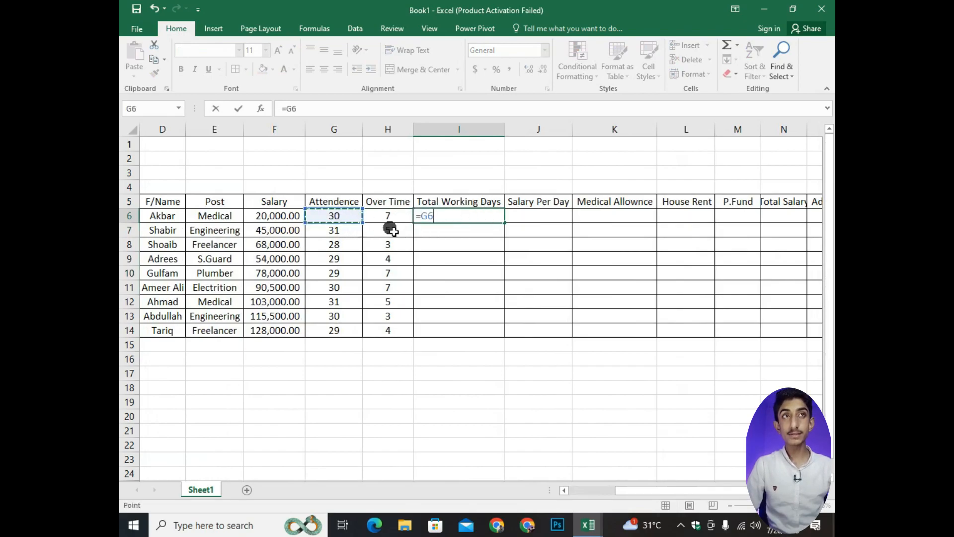
type("+")
left_click(400, 219)
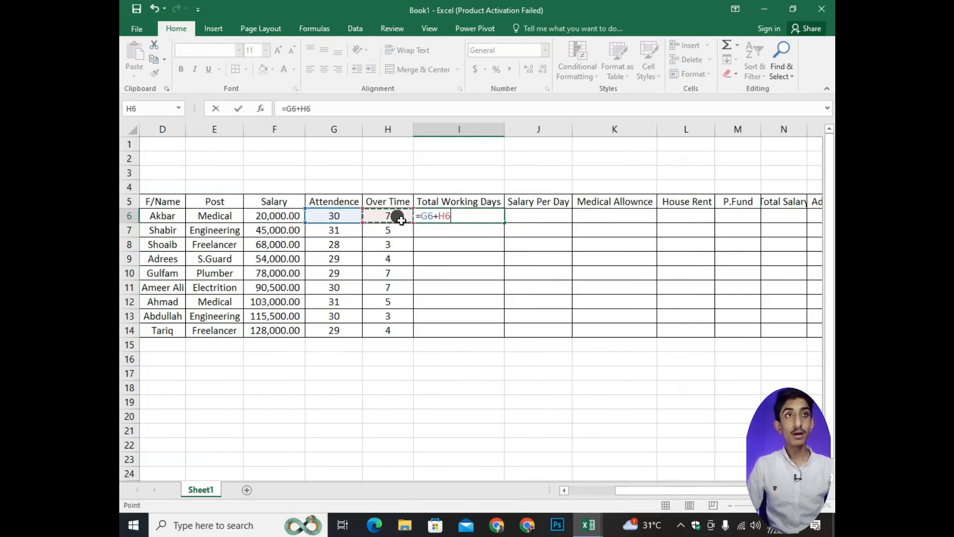
type("/8")
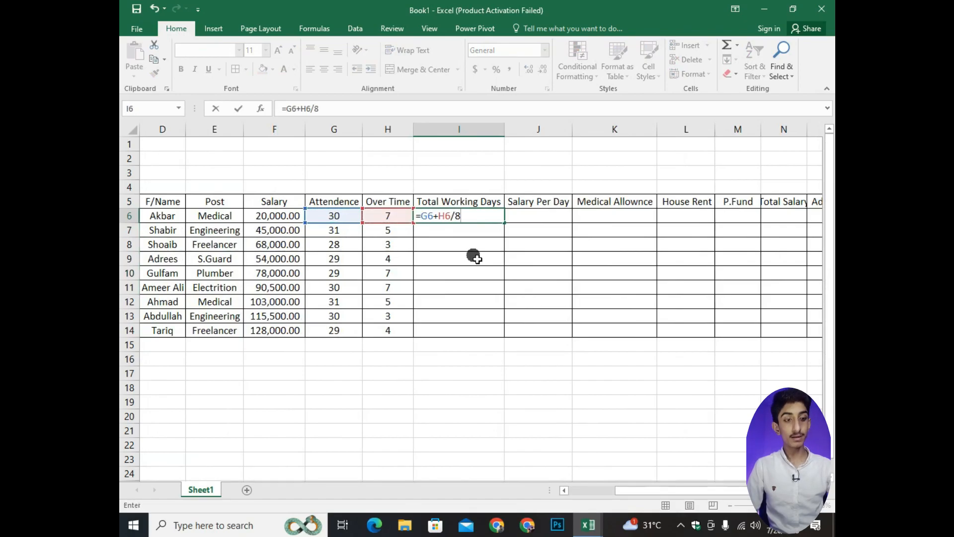
key("Return")
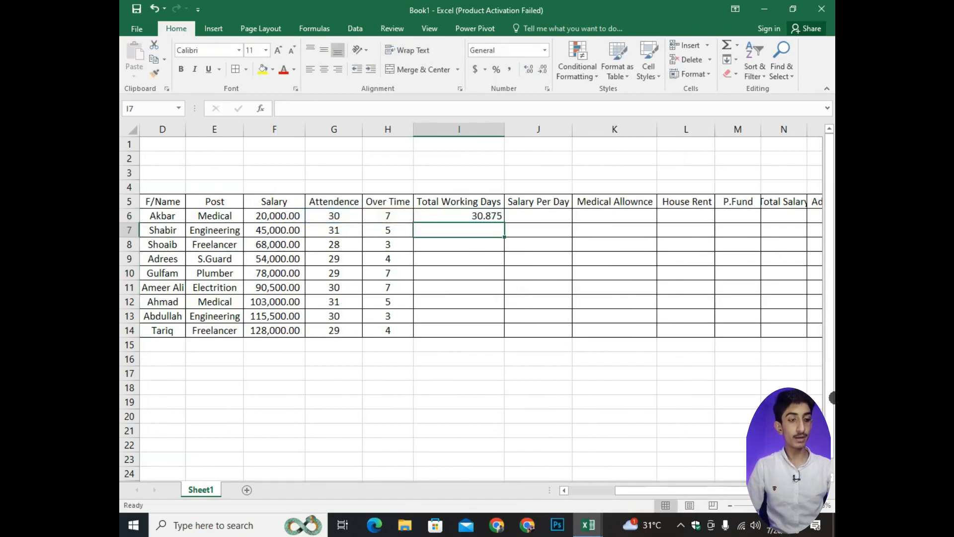
Format I6 in comma style with no decimal places and fill its formula down to I14.
left_click(497, 219)
left_click(507, 74)
left_click(527, 71)
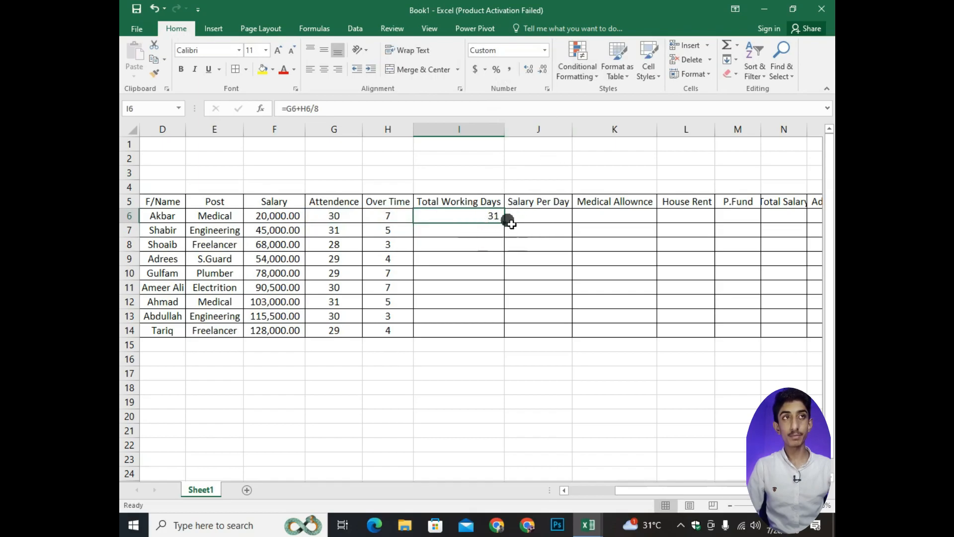
left_click_drag(499, 214, 507, 332)
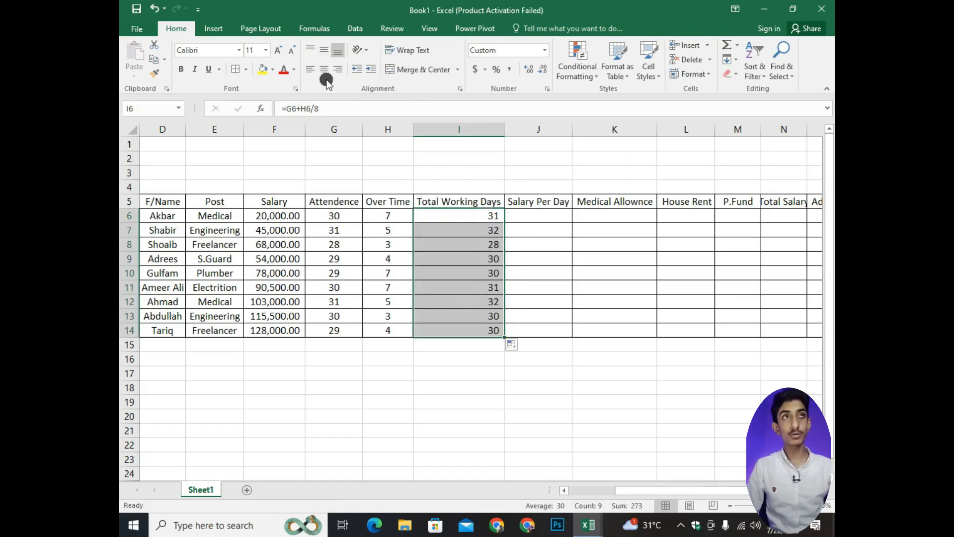
Try to center the total working days in I6 to I14 horizontally.
left_click_drag(472, 214, 487, 333)
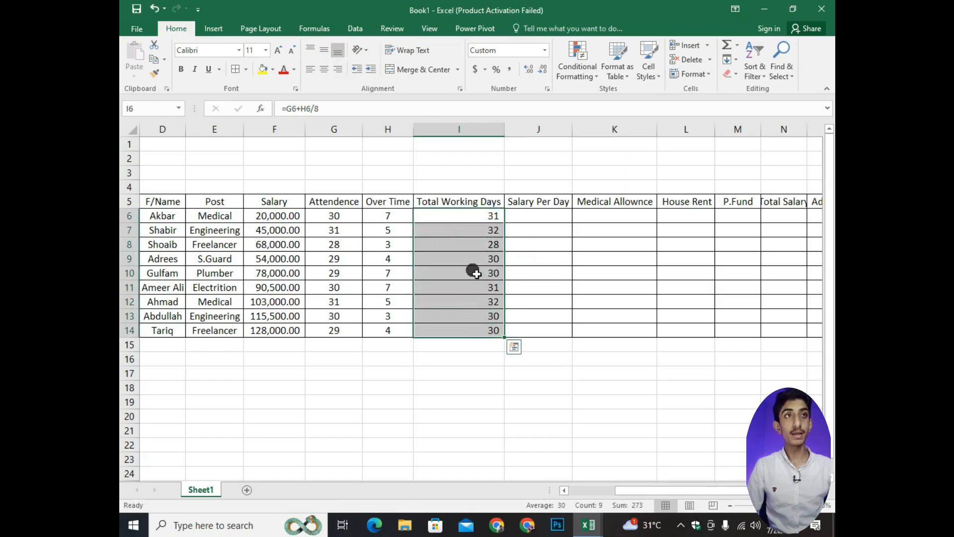
left_click_drag(472, 216, 485, 328)
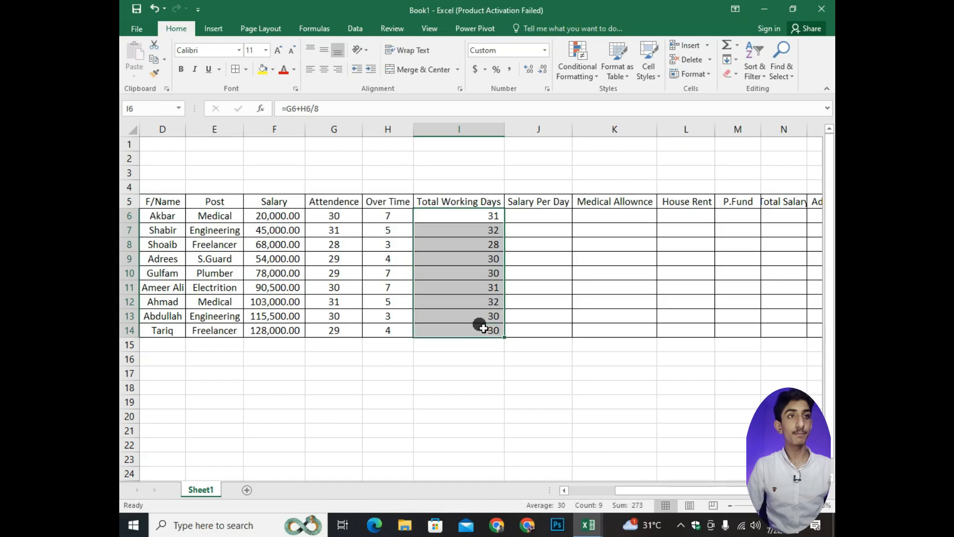
left_click(467, 218)
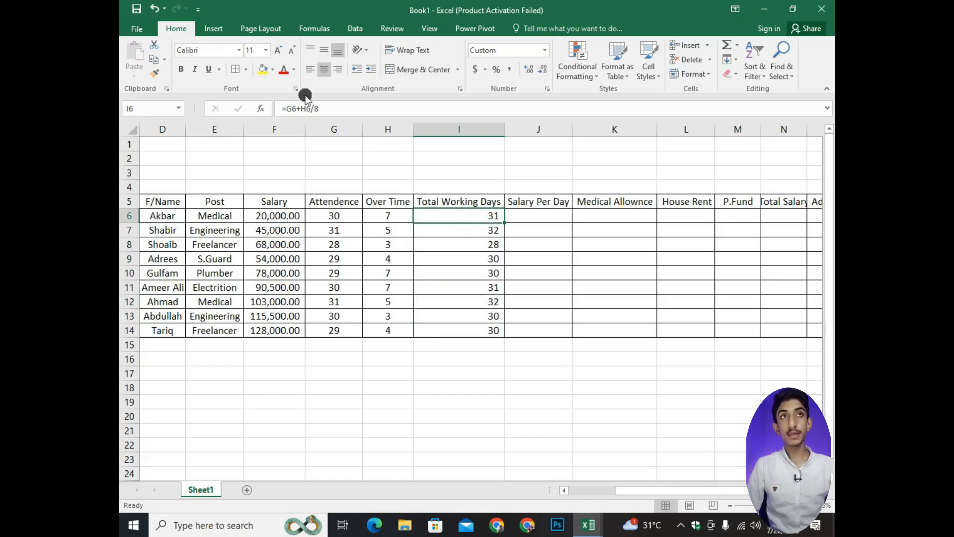
left_click_drag(634, 491, 627, 490)
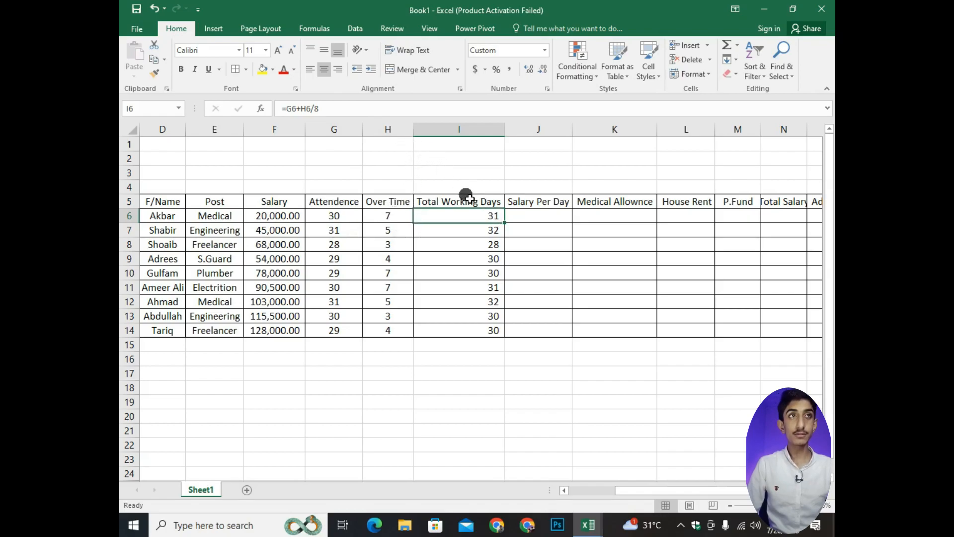
Calculate the salary per day in J6 with the formula =F6/31 and fill it down to J14.
left_click(552, 220)
type("=")
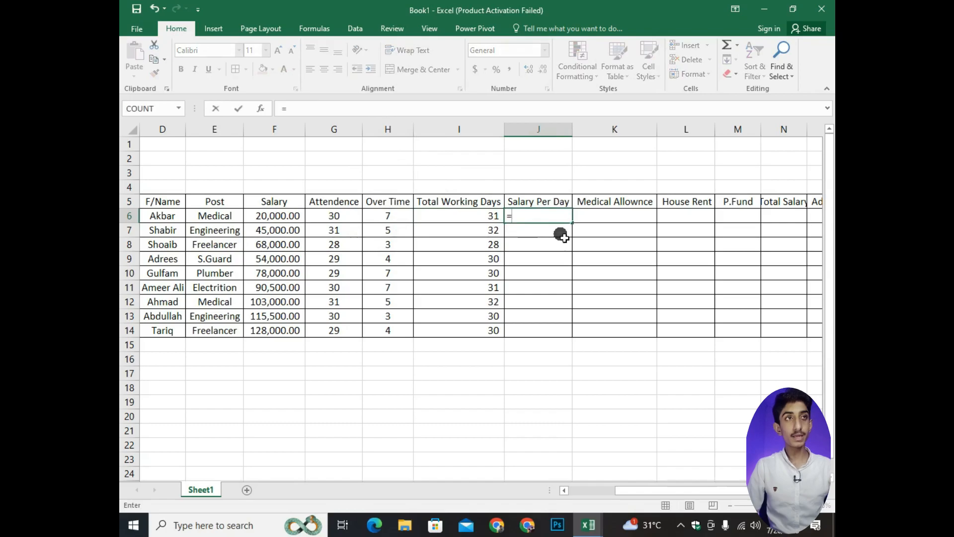
left_click(292, 219)
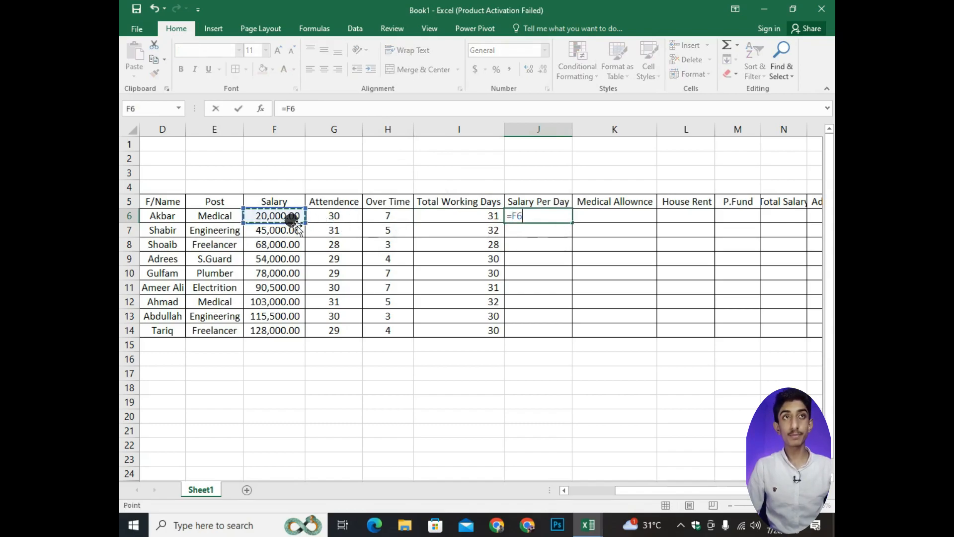
type("/31")
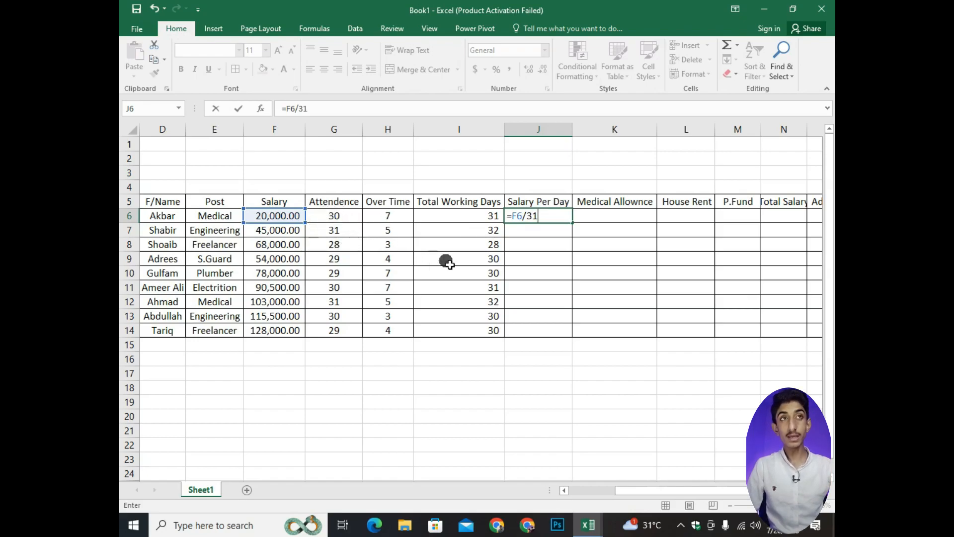
key("Return")
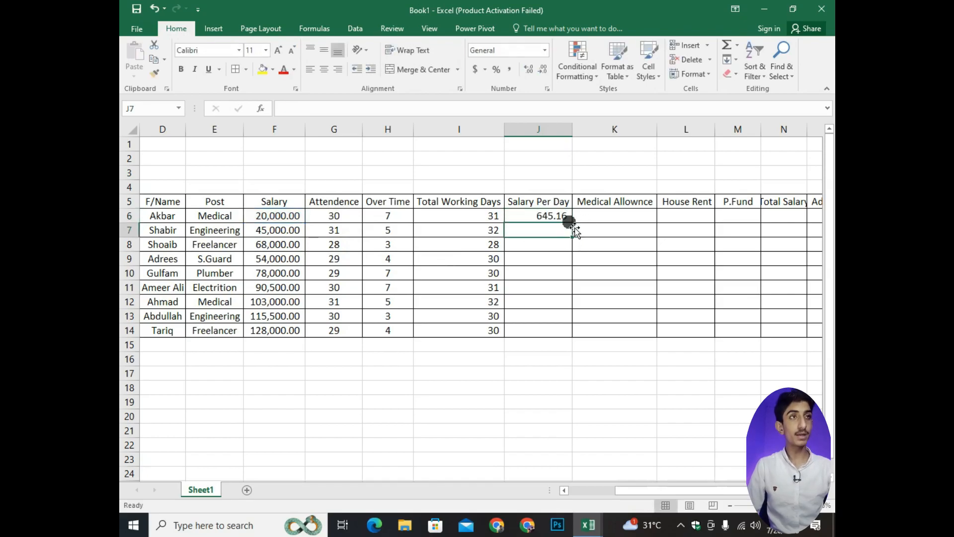
left_click(553, 214)
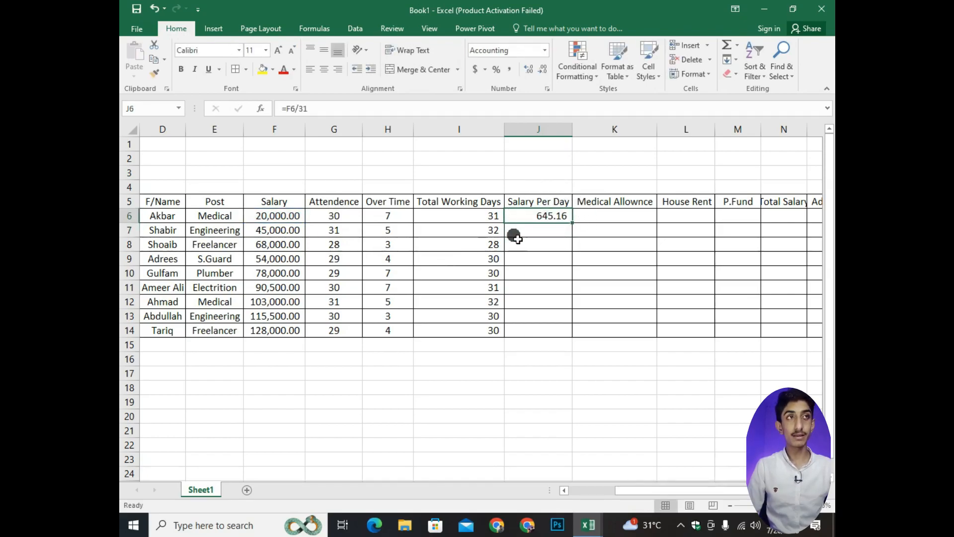
left_click_drag(579, 227, 570, 336)
left_click(529, 377)
left_click(557, 259)
Remove the decimals from the salary per day values in J6 to J14, and restore two decimal places.
left_click_drag(563, 223, 553, 330)
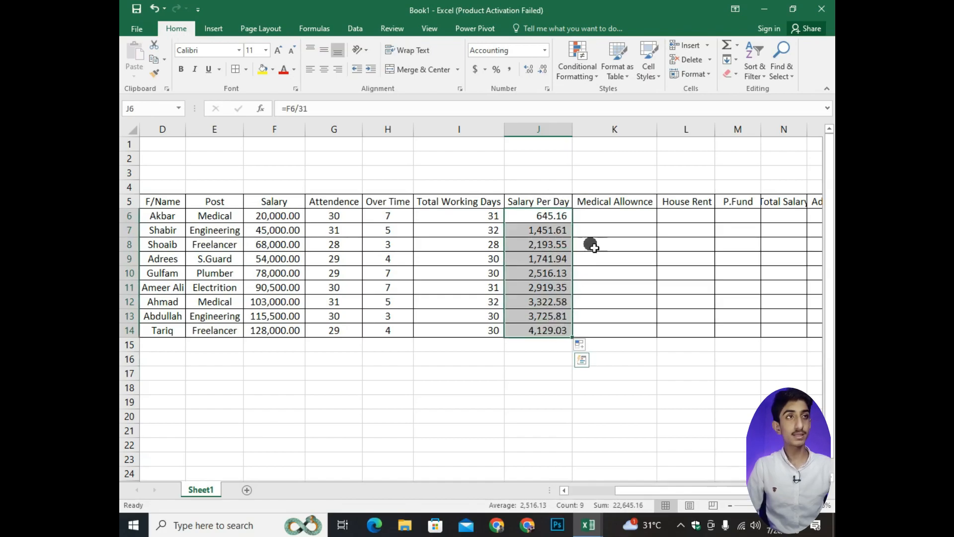
left_click(529, 71)
left_click(529, 71)
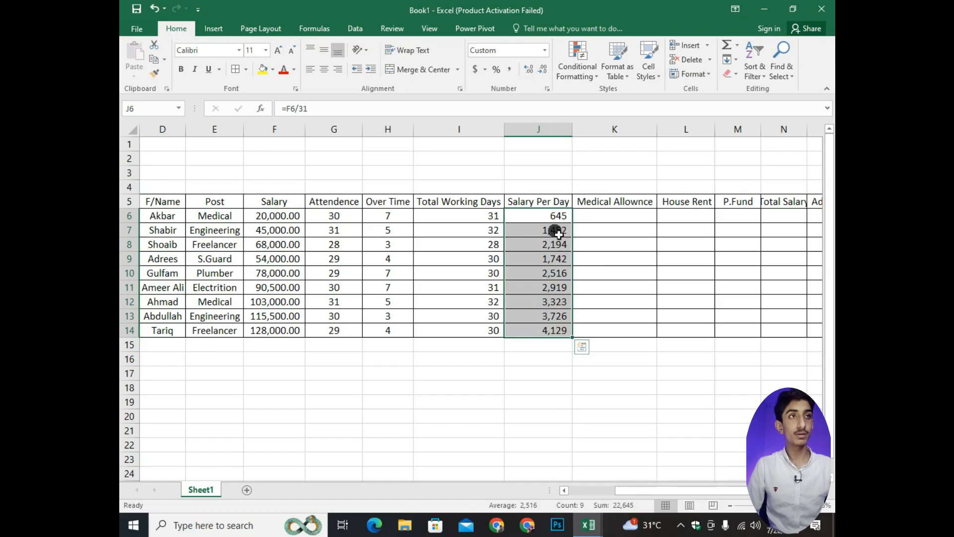
left_click(530, 72)
left_click(529, 72)
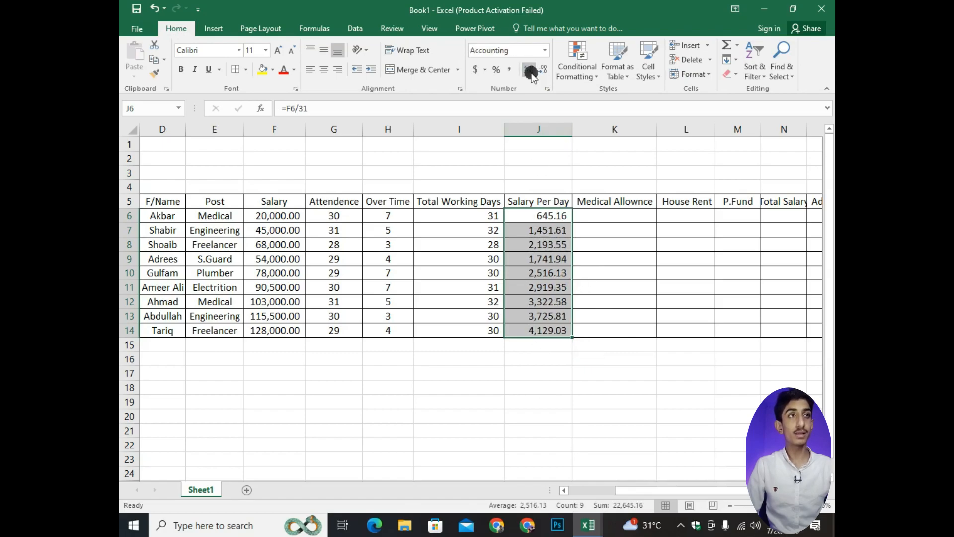
Calculate the medical allowance in K6 with the formula =F6*3% and fill it down to K14.
left_click(625, 220)
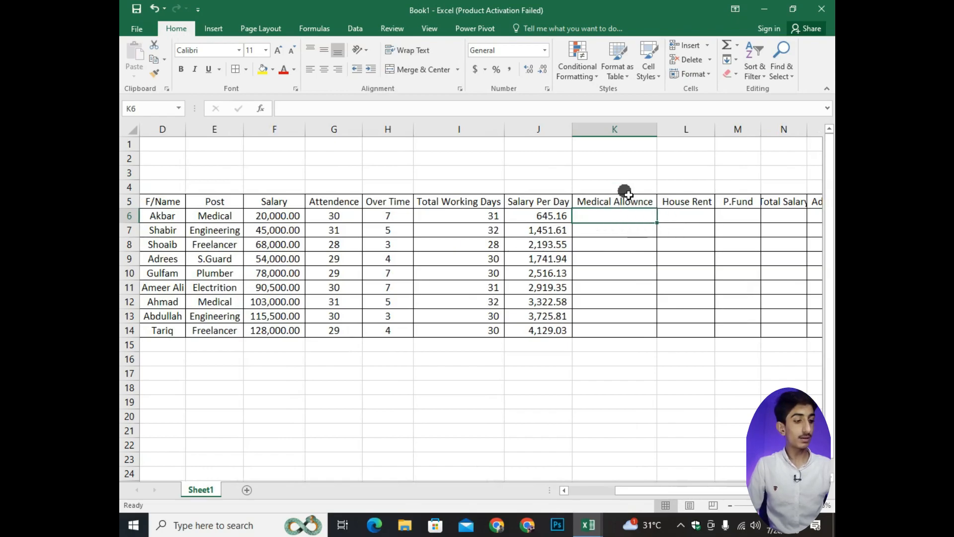
type("=")
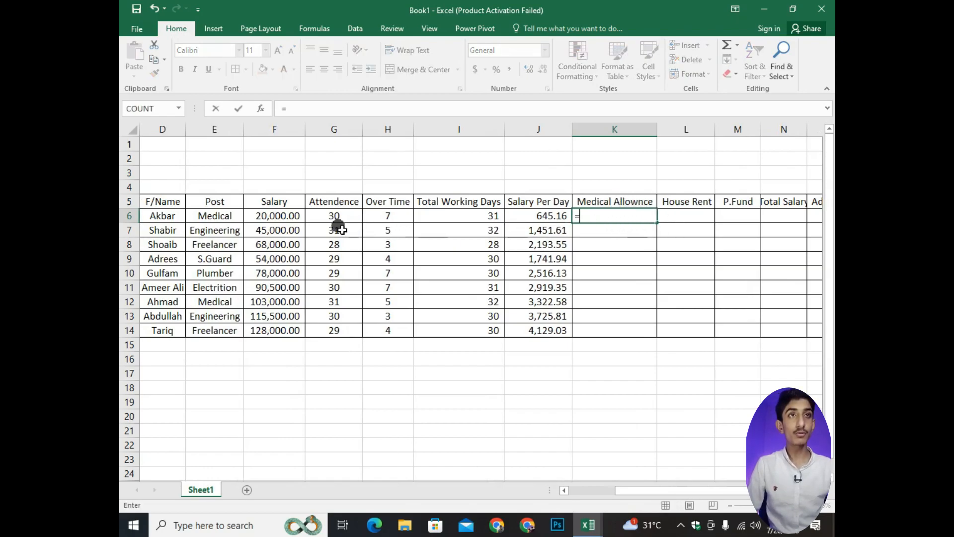
left_click(291, 218)
type("*")
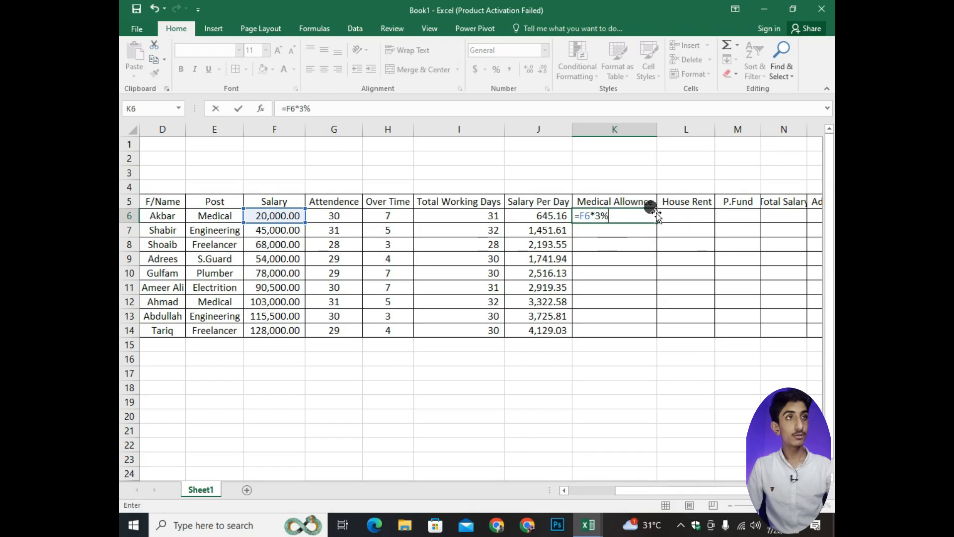
key("Return")
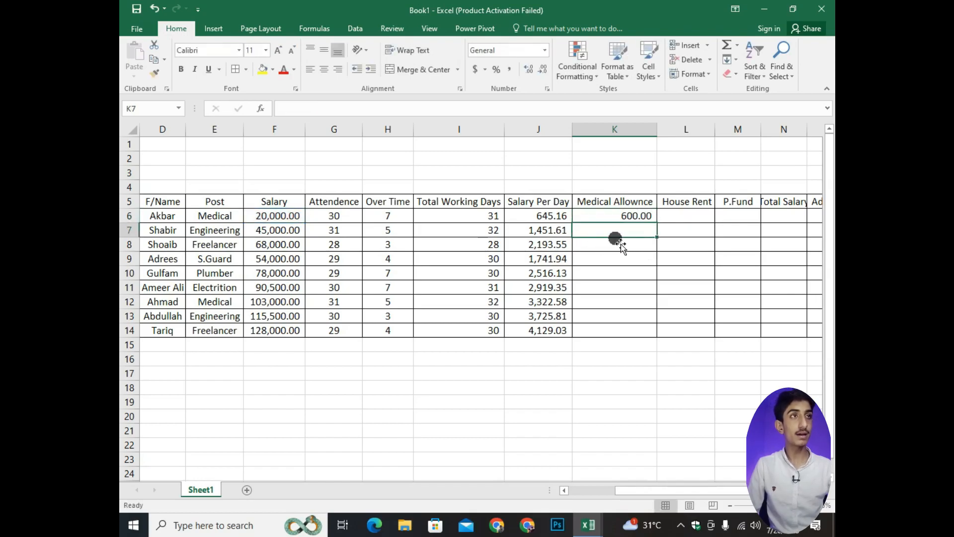
left_click(636, 215)
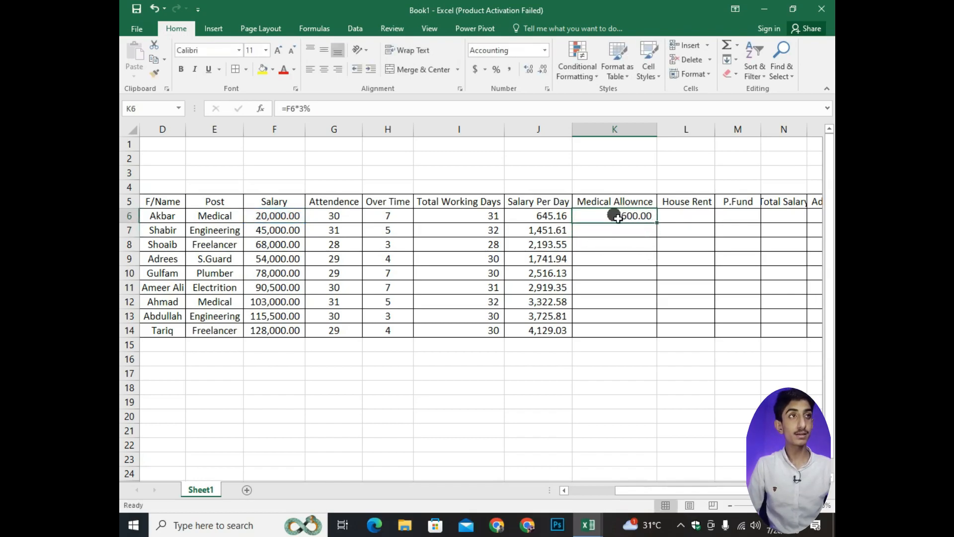
left_click_drag(656, 222, 655, 339)
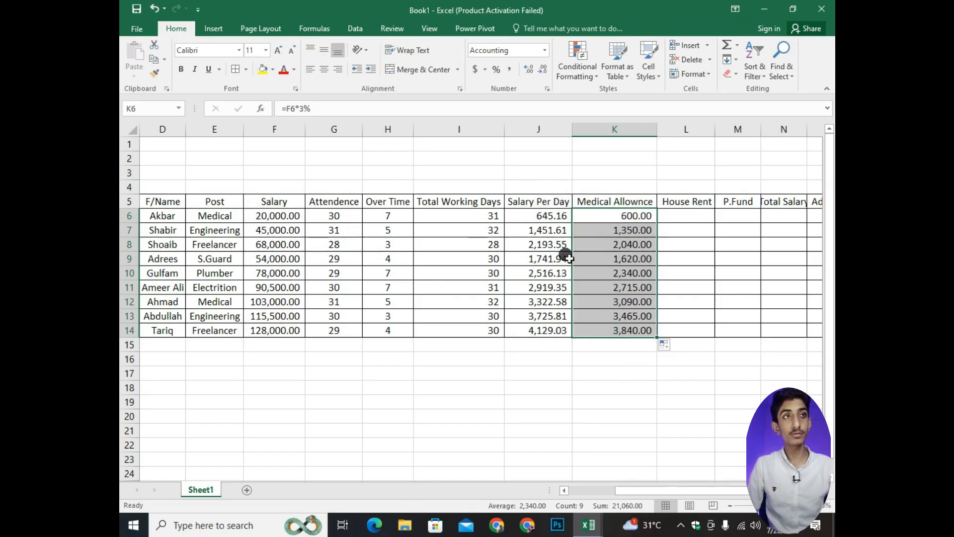
Calculate the house rent in L6 with the formula =F6*3% and fill it down to L14.
left_click_drag(654, 490, 679, 490)
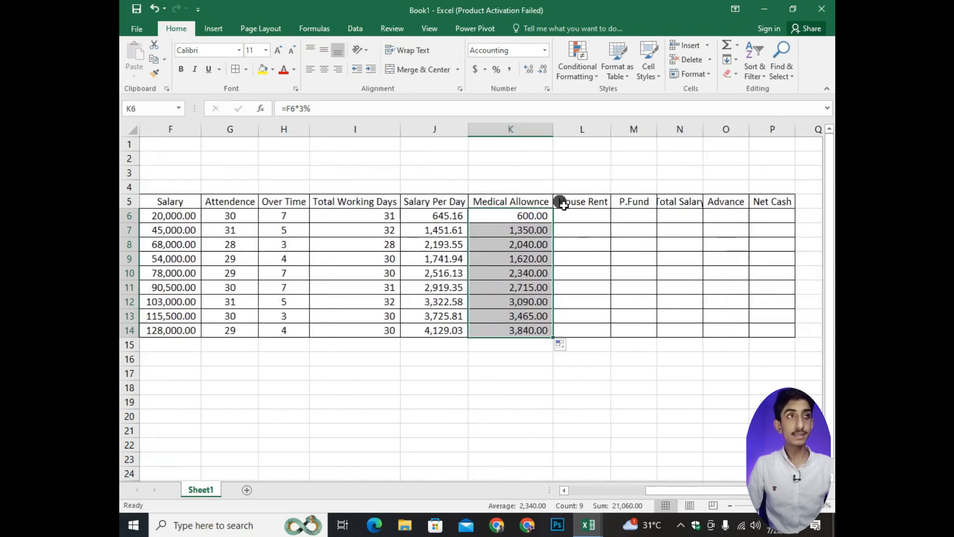
left_click(586, 215)
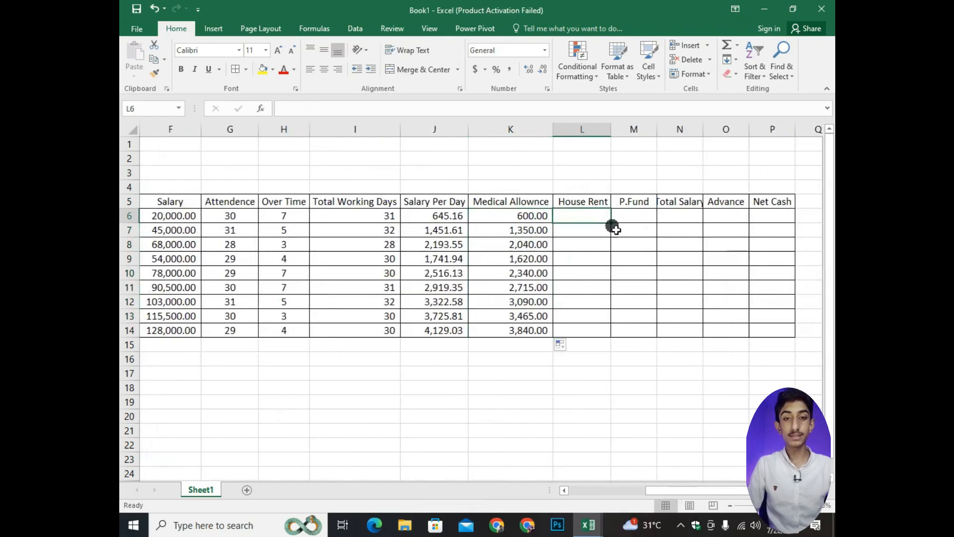
type("=")
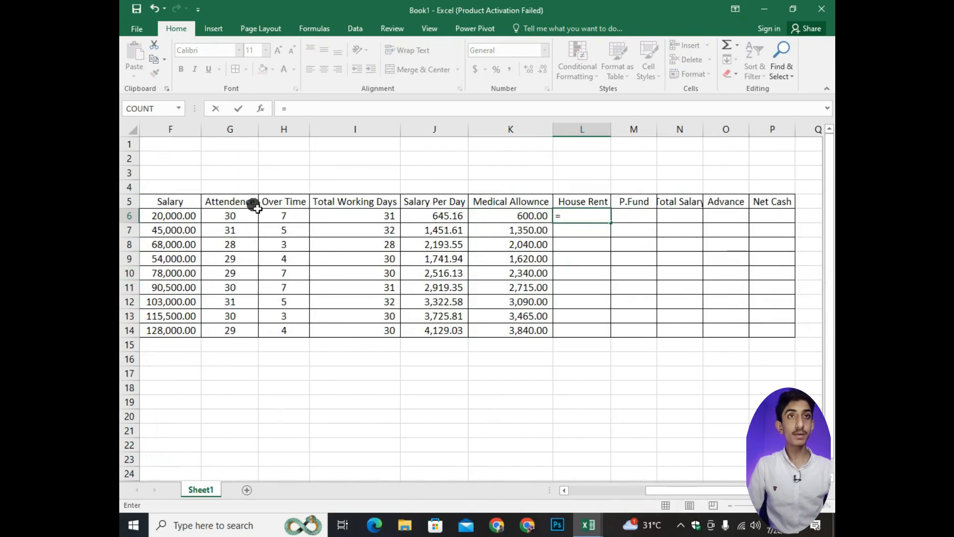
left_click(191, 221)
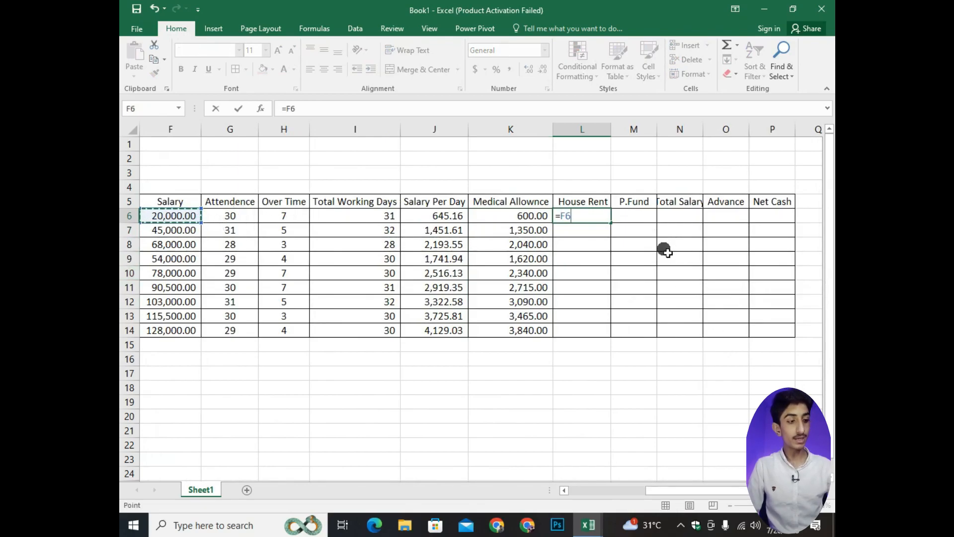
type("*")
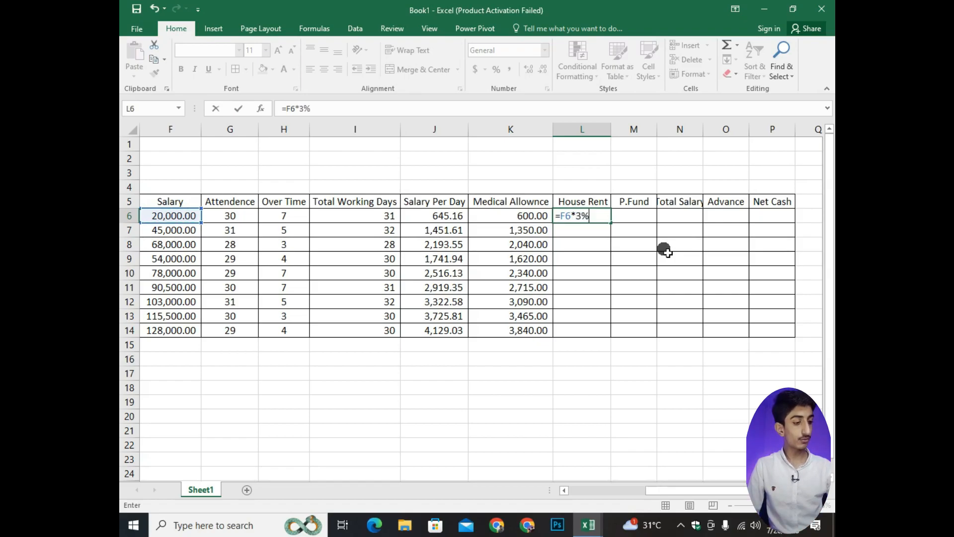
key("Return")
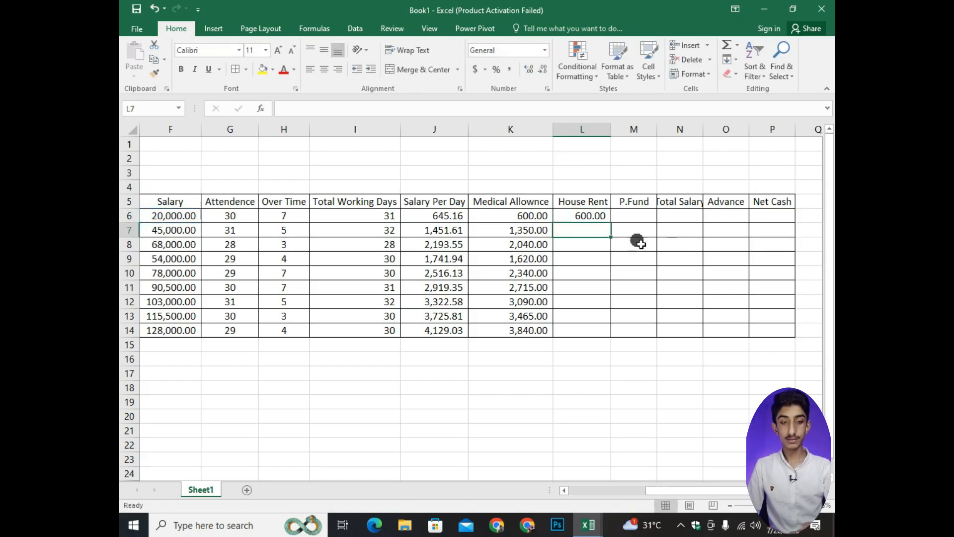
left_click(597, 215)
left_click_drag(611, 222, 612, 336)
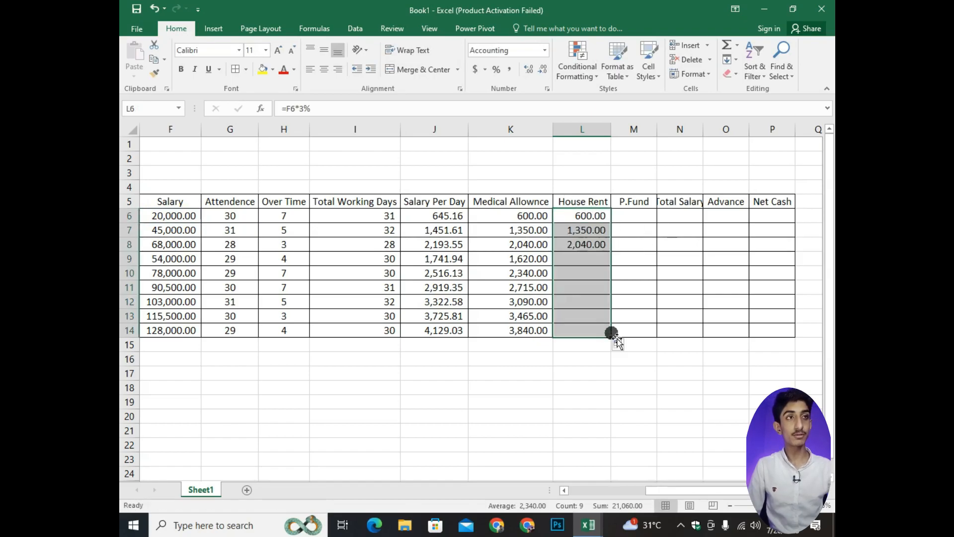
left_click(519, 203)
left_click(544, 124)
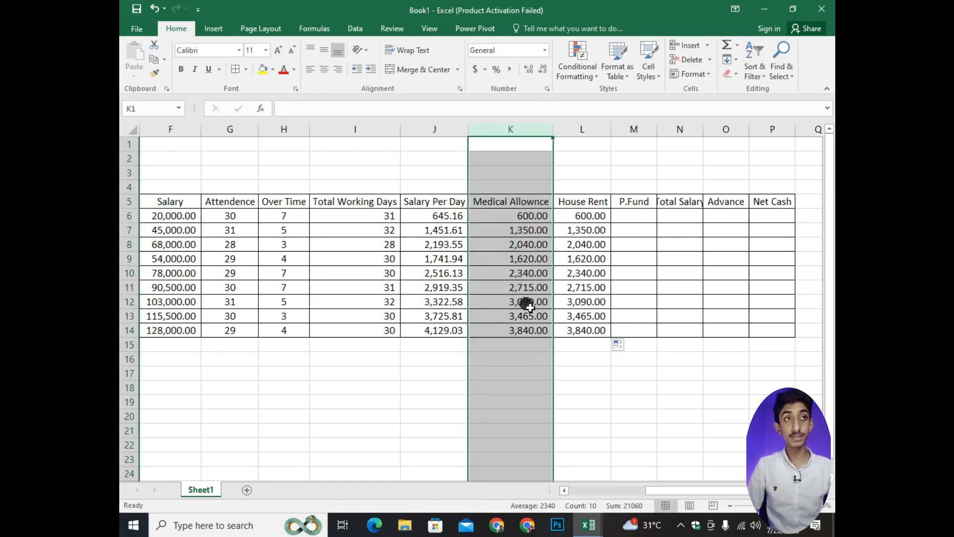
left_click(592, 132)
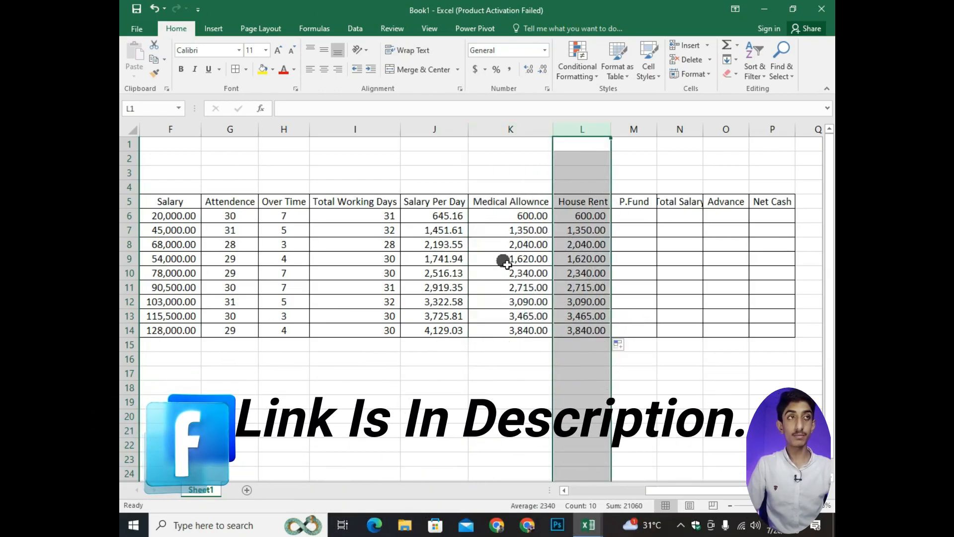
Calculate P.Fund in M6 with the formula =F6*2%, fill it down to M14 and fit column M's width to its values.
left_click(538, 328)
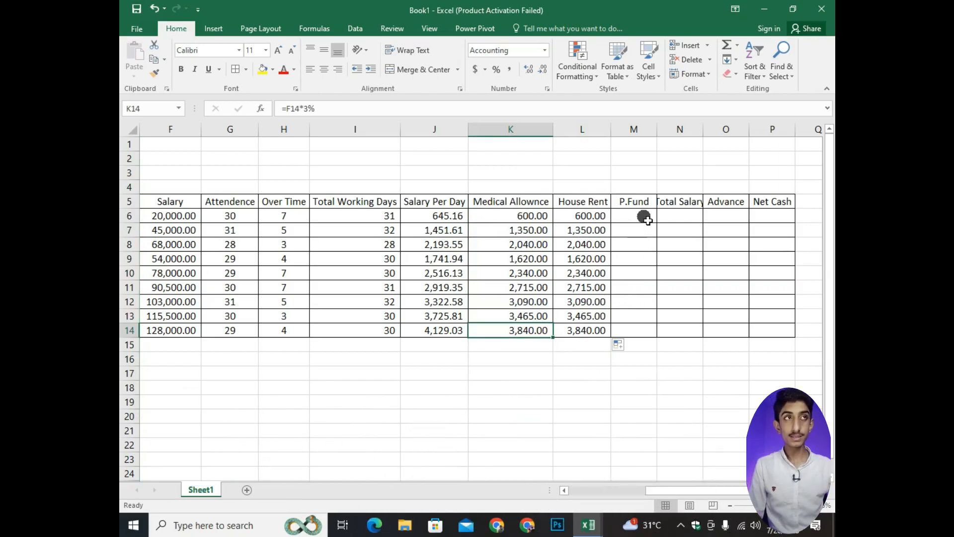
left_click(604, 229)
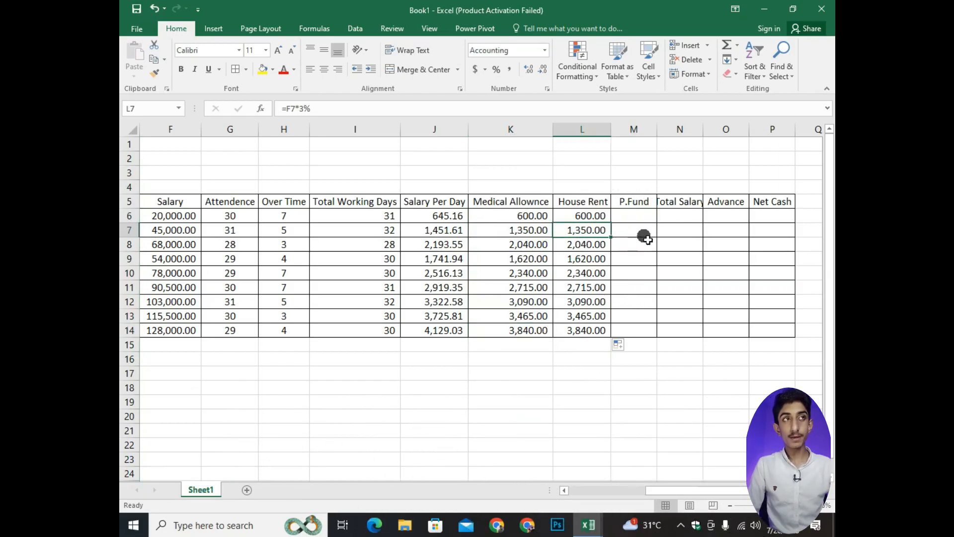
left_click(639, 219)
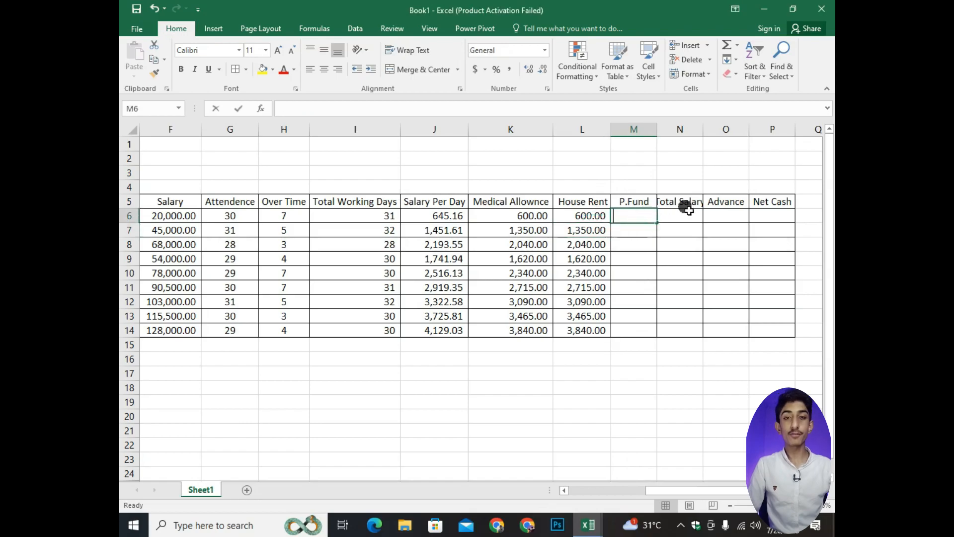
type("=")
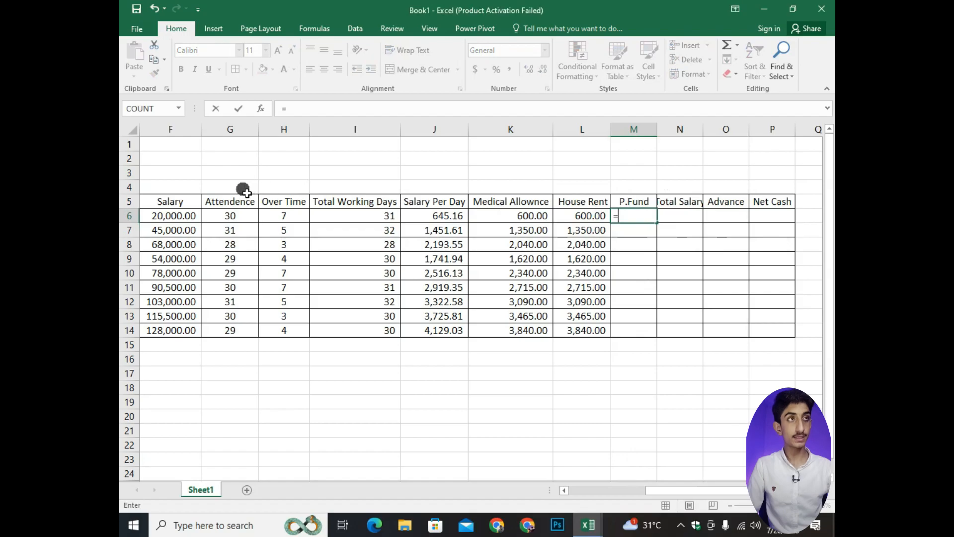
left_click(198, 215)
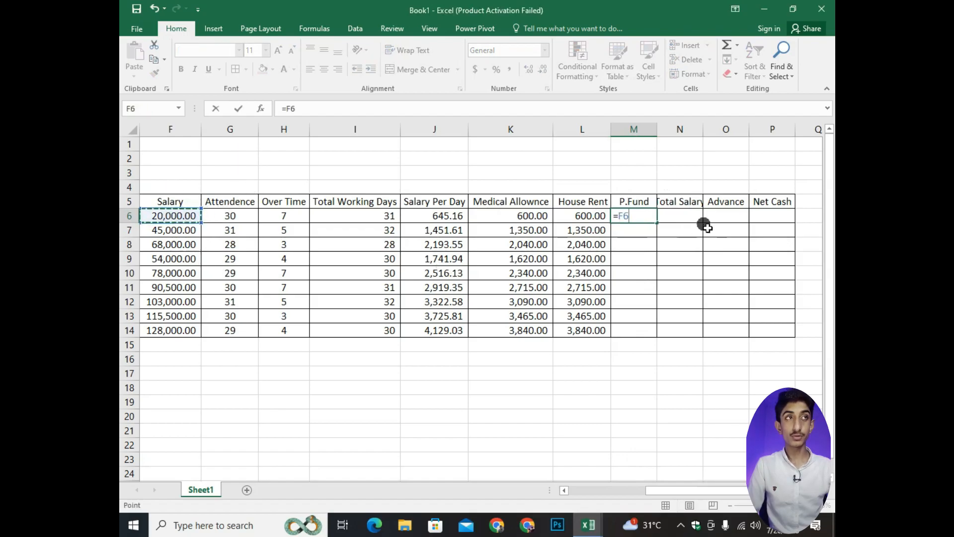
type("*")
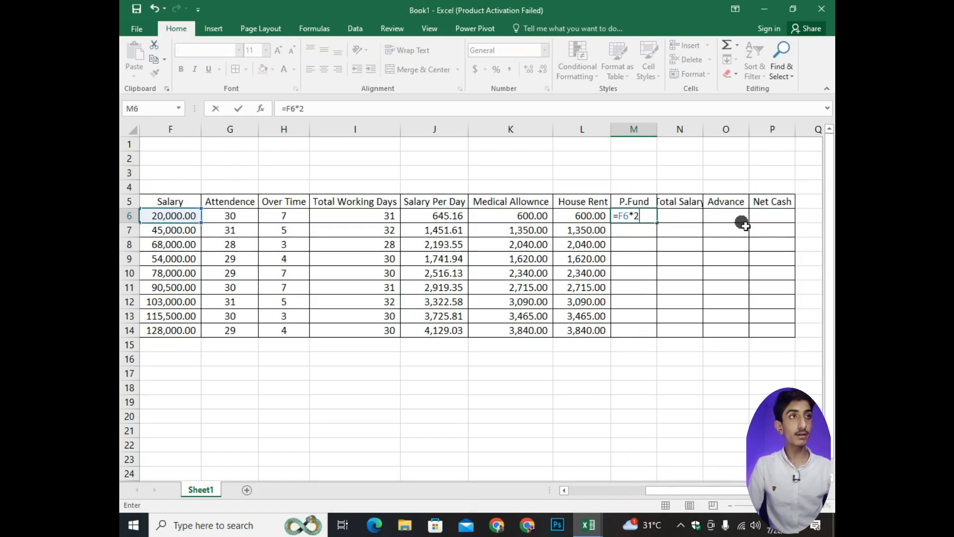
type("2%")
key("Return")
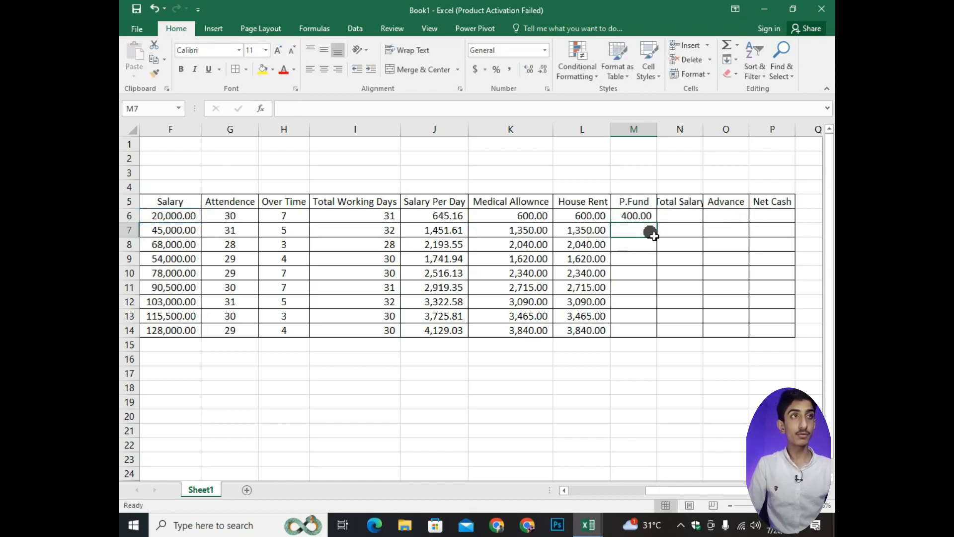
left_click(654, 221)
left_click_drag(657, 224, 660, 337)
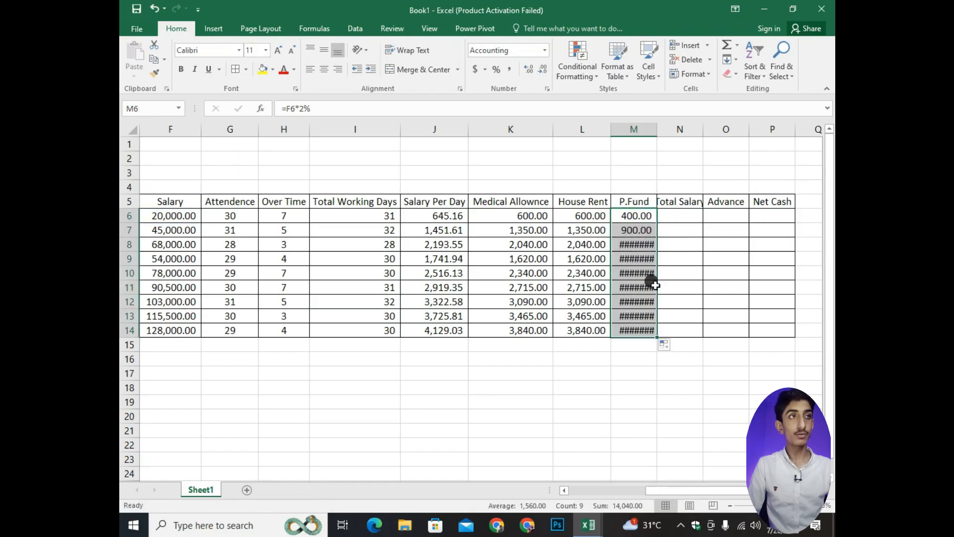
double_click(657, 129)
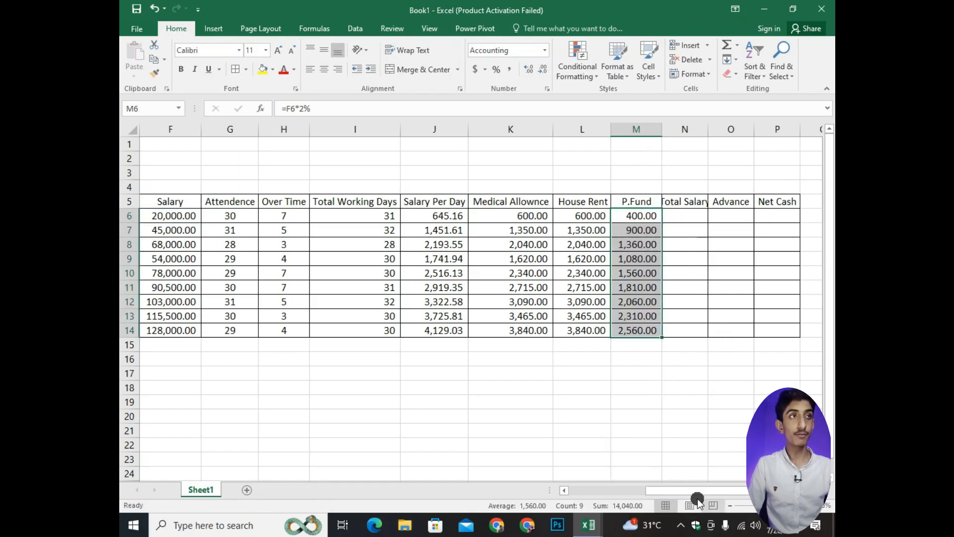
Calculate the total salary in N6 with the formula =I6*J6+K6+L6-M6.
left_click(691, 216)
type("=")
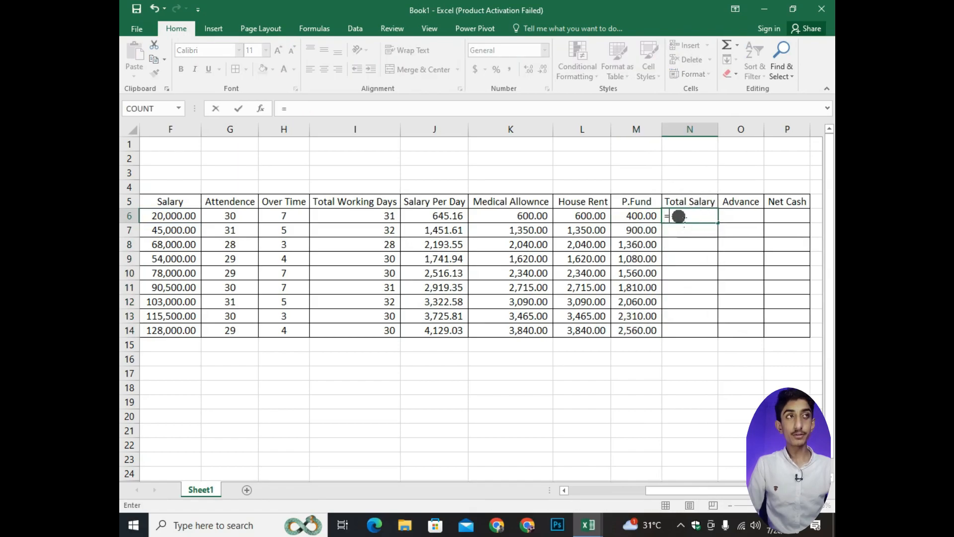
left_click(358, 216)
type("*")
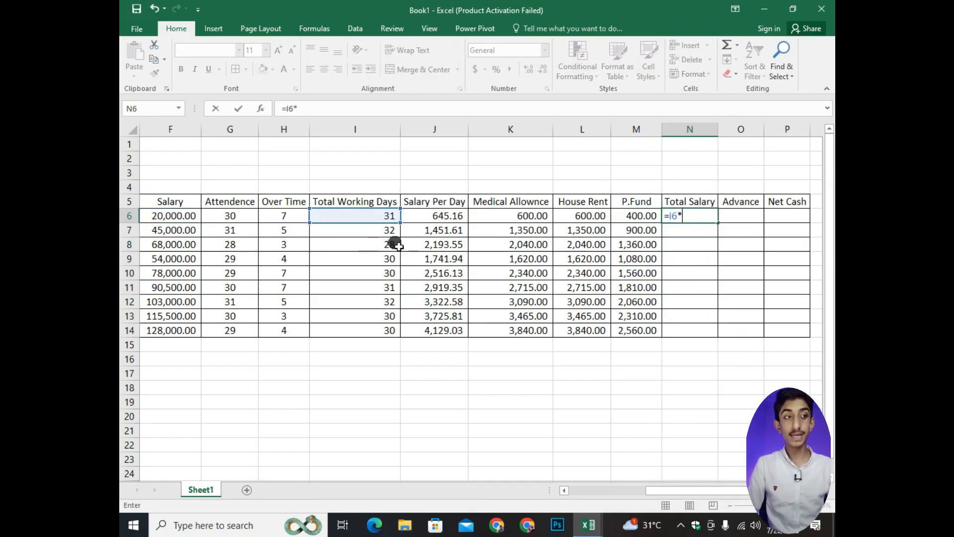
left_click(443, 215)
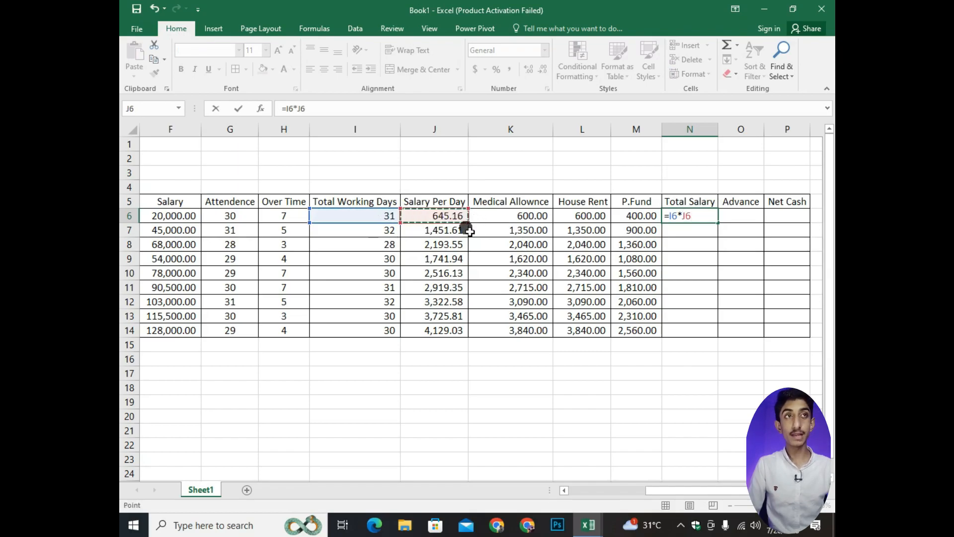
type("+")
left_click(547, 215)
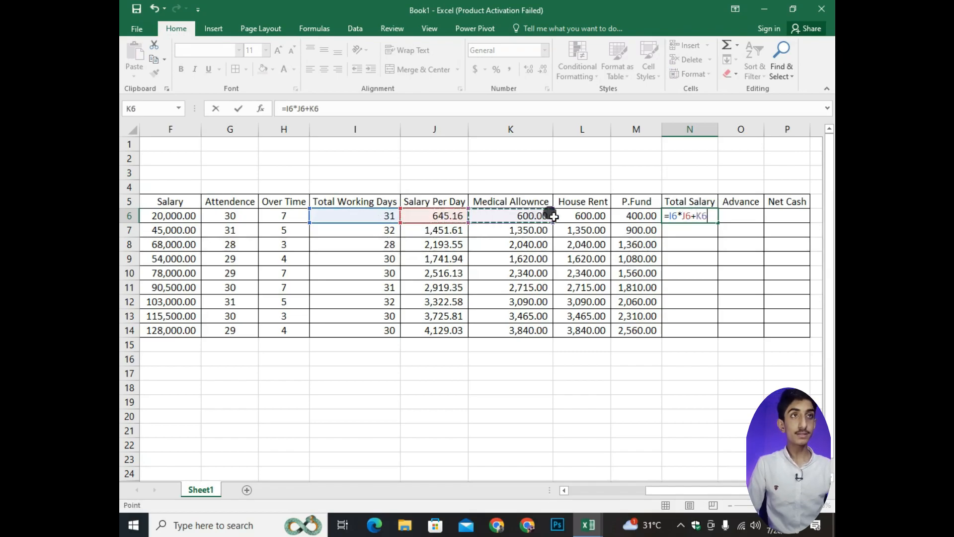
type("+")
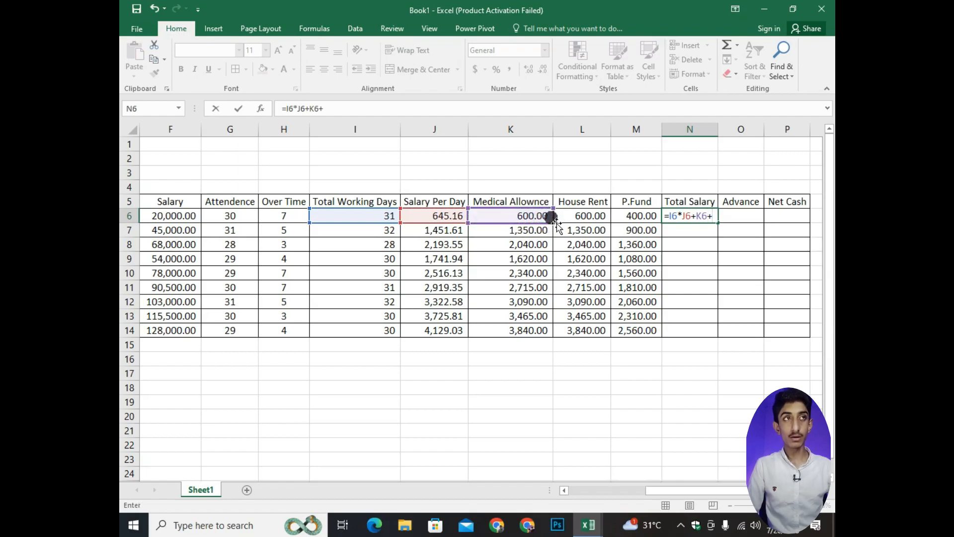
left_click(582, 218)
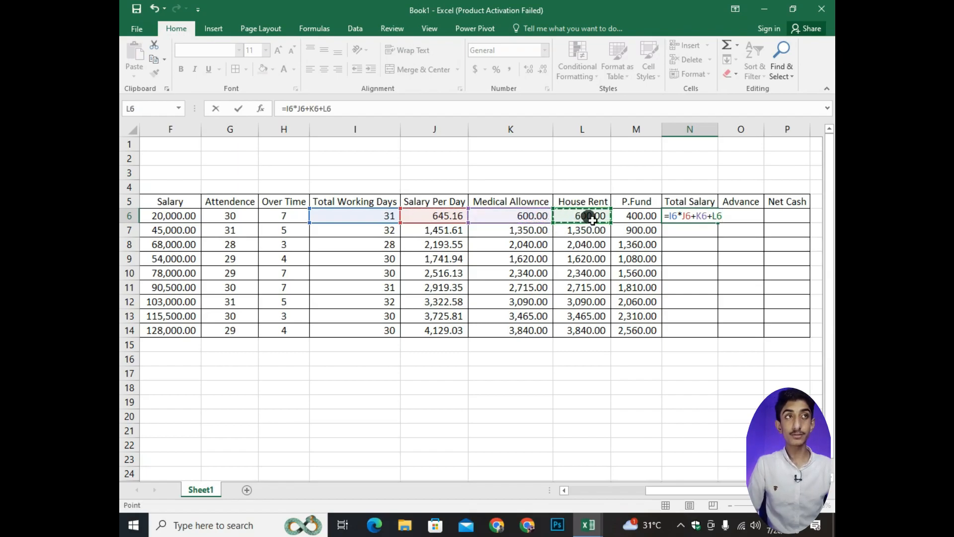
type("-")
left_click(651, 218)
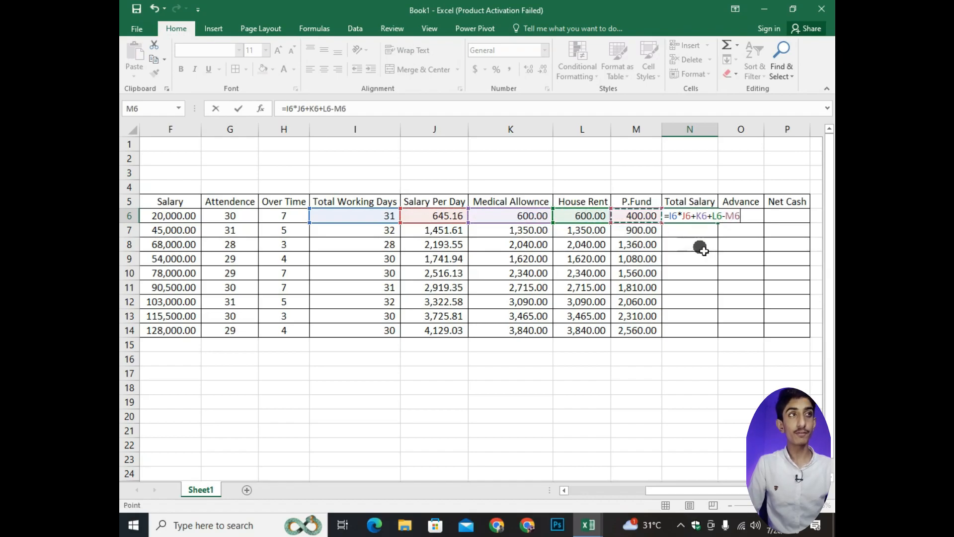
key("Return")
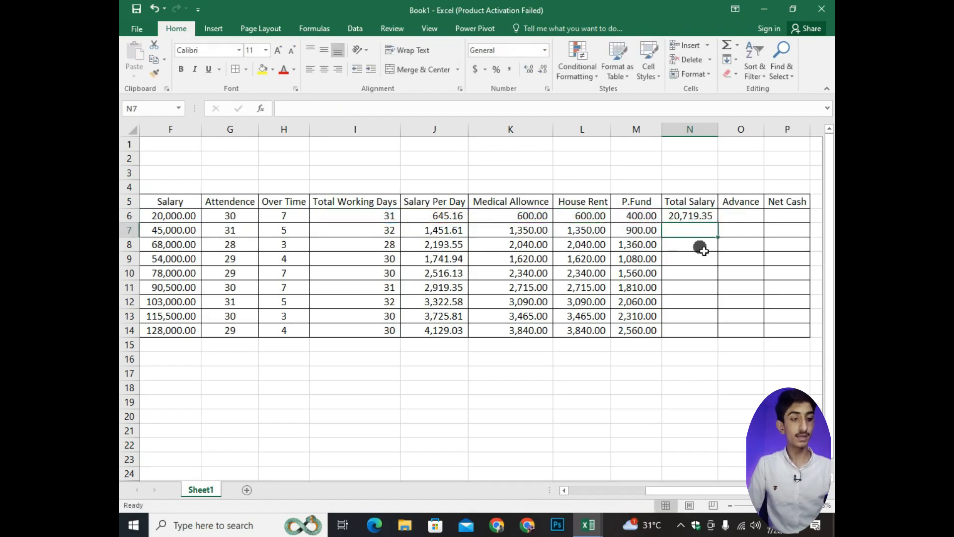
Fill the total salary formula from N6 down to N14 and fit column N's width to its values.
left_click(700, 218)
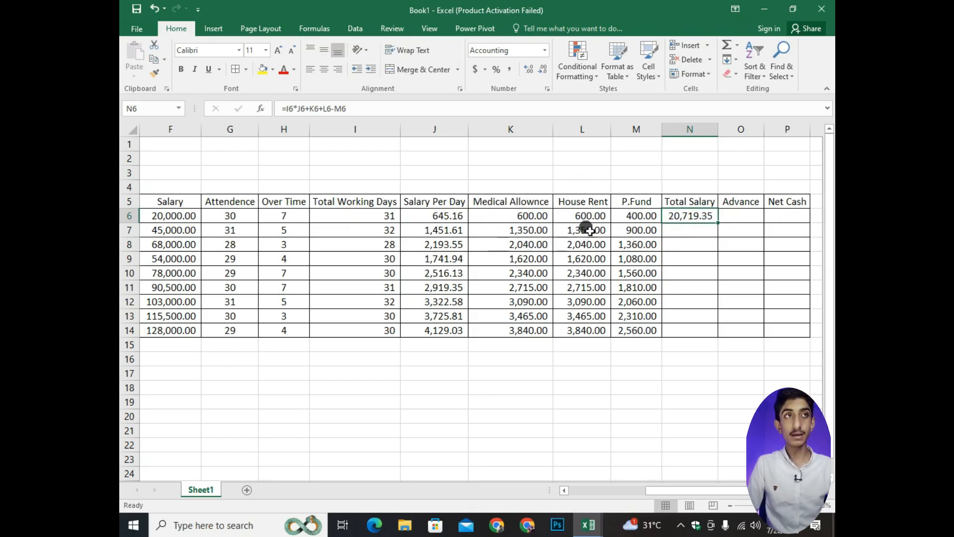
left_click_drag(718, 222, 726, 338)
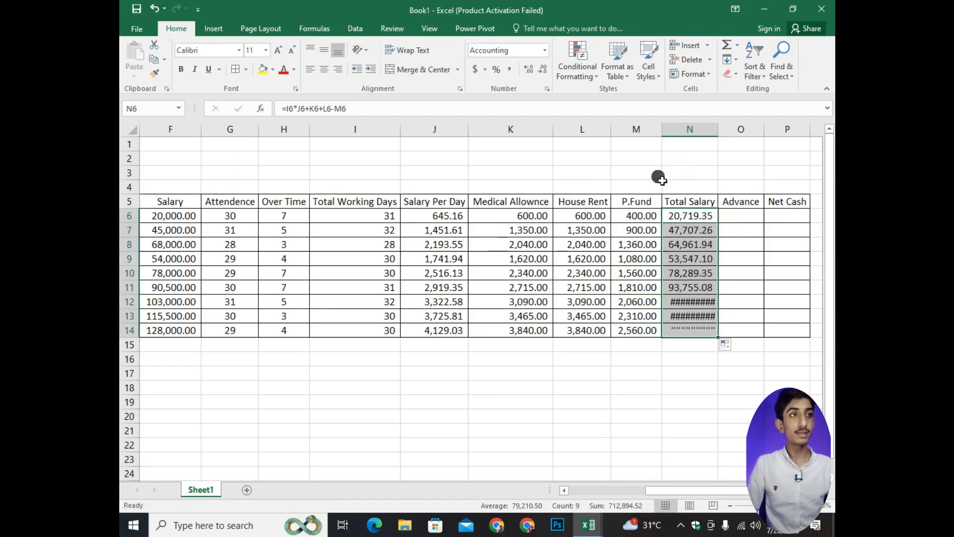
double_click(718, 130)
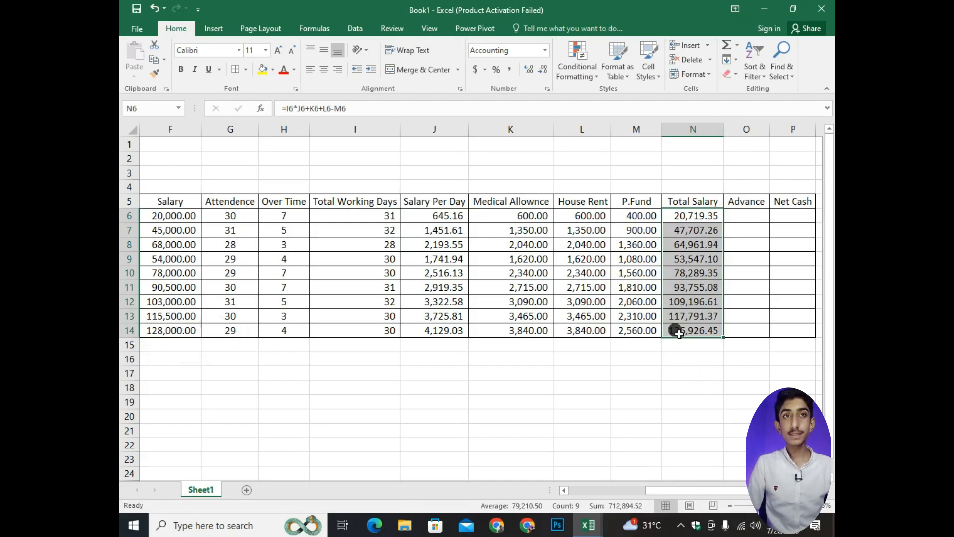
Enter advances of 1000 in O6 and 5000 in O7, and extend the series down to O14.
left_click(747, 222)
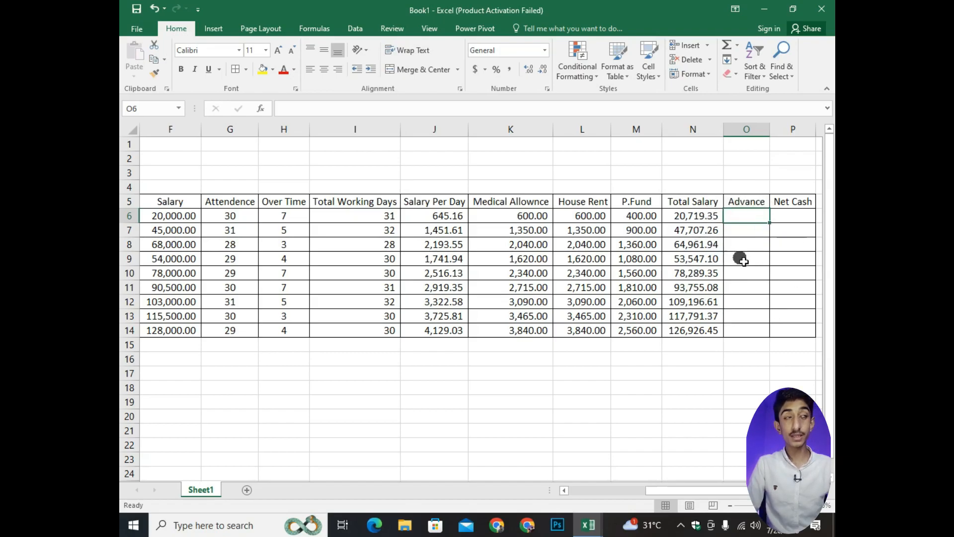
key("BackSpace")
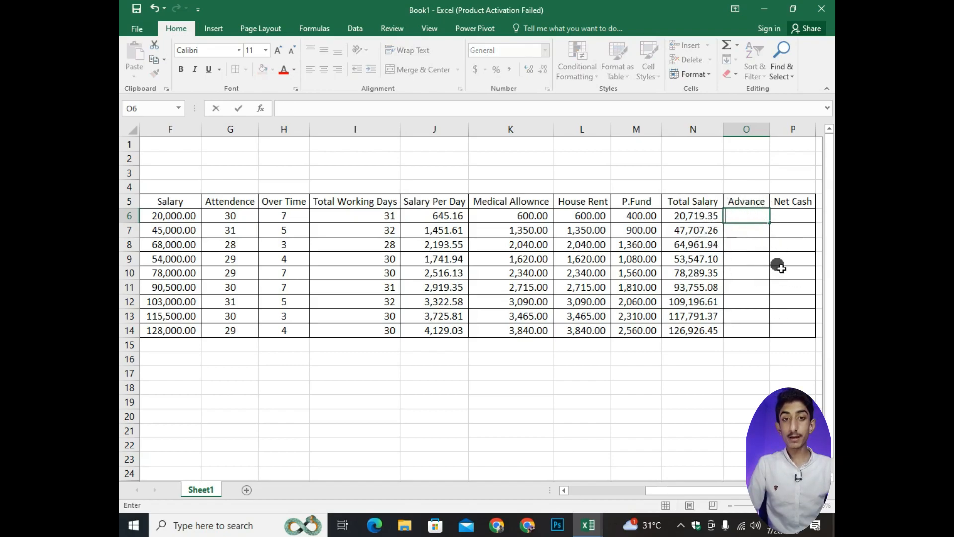
type("1000")
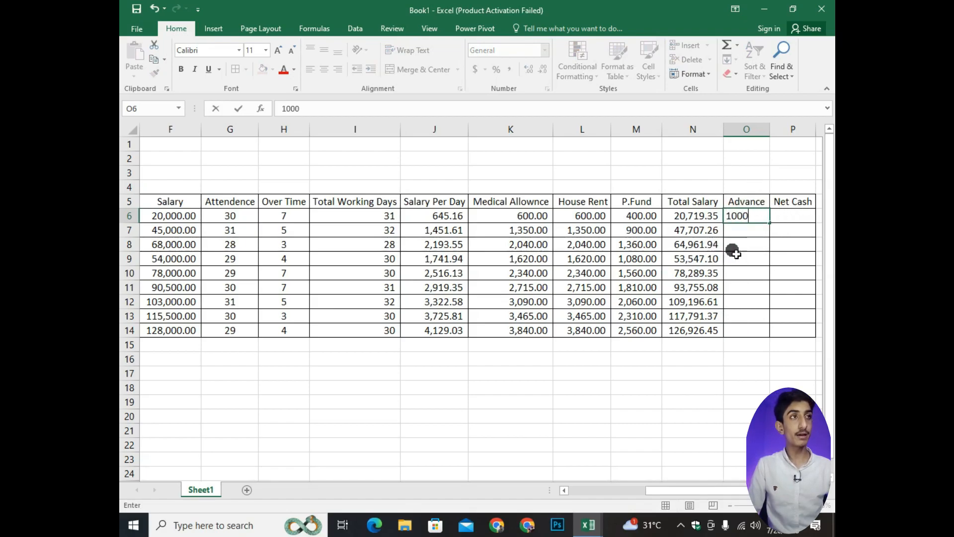
left_click(748, 234)
type("5000")
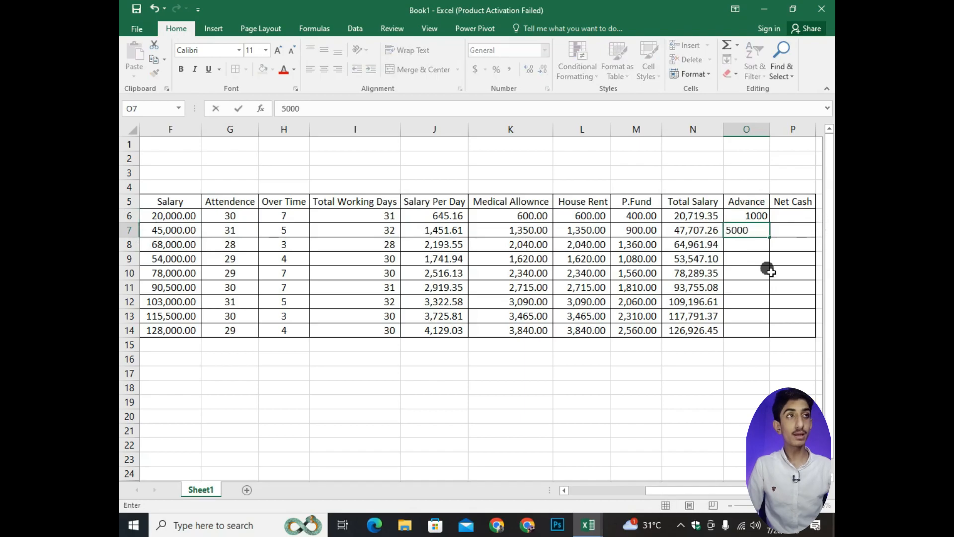
left_click(759, 217)
left_click_drag(764, 217, 780, 330)
left_click(761, 358)
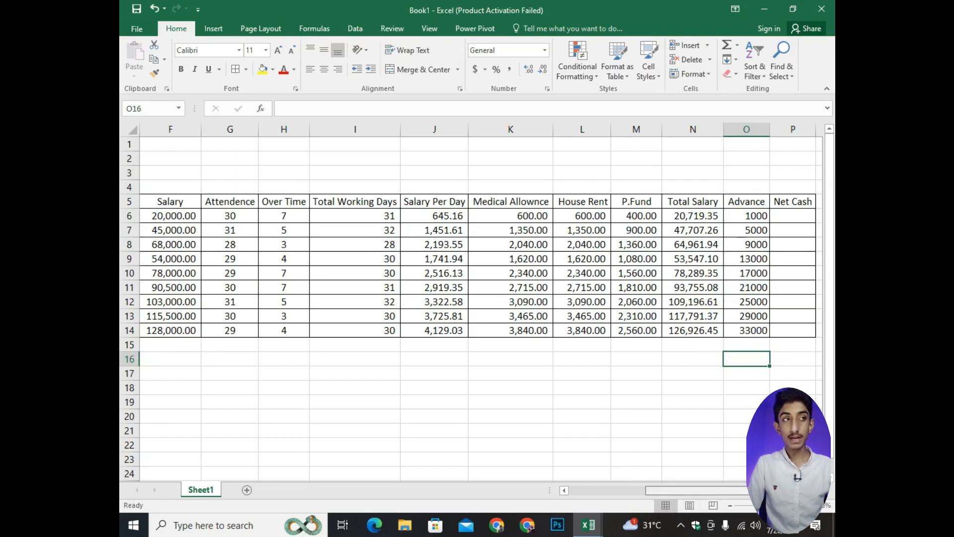
Calculate the net cash in P6 with the formula =N6-O6 and fill it down to P14.
left_click(806, 220)
type("=")
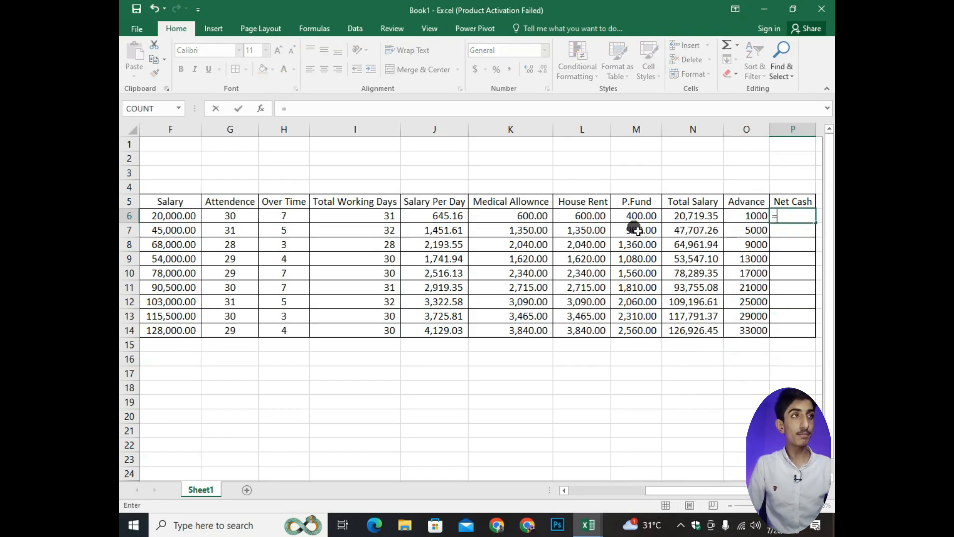
left_click(706, 220)
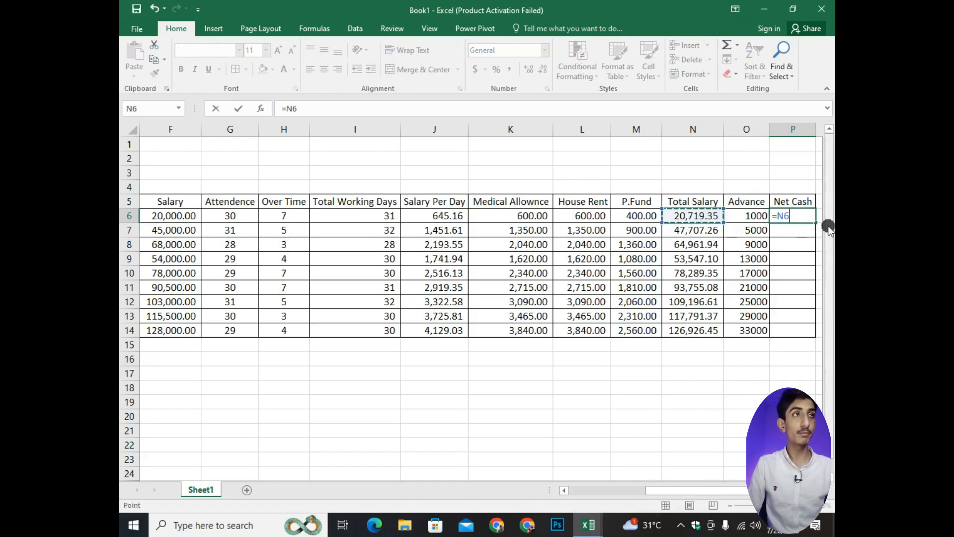
type("-")
left_click(746, 218)
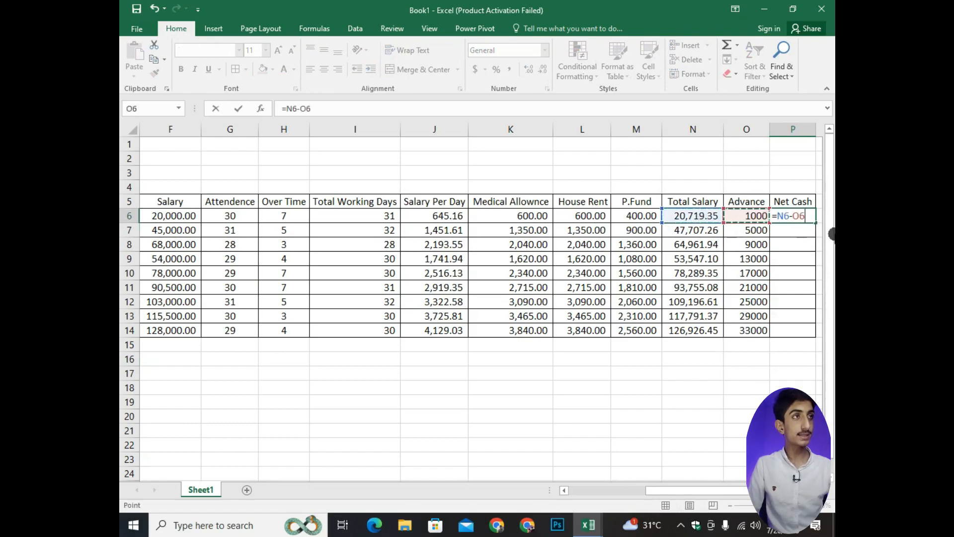
key("Return")
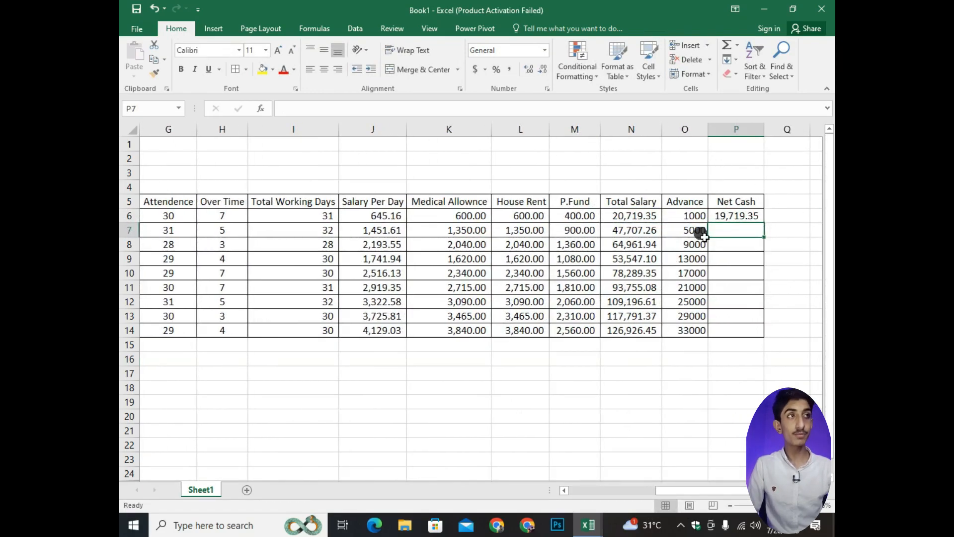
key("Up")
left_click_drag(764, 224, 760, 338)
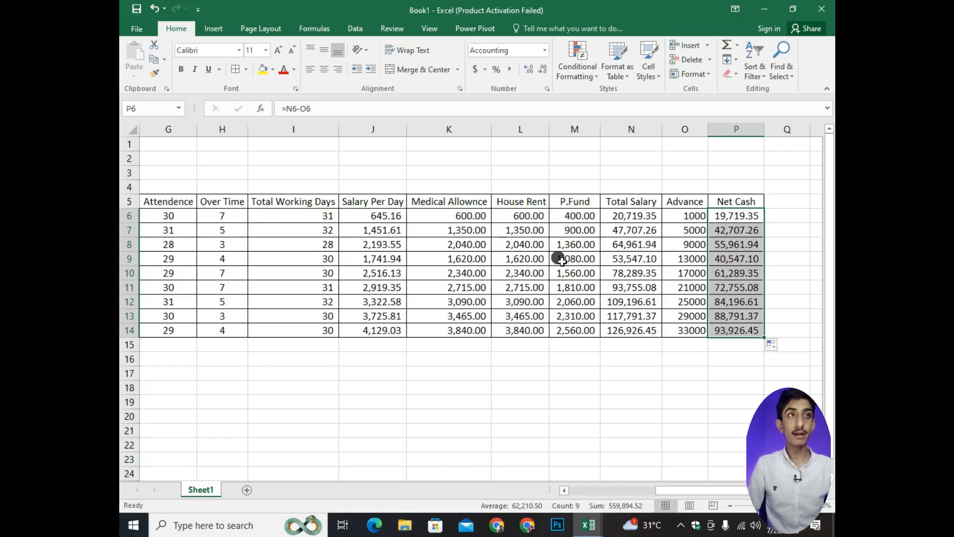
Apply a blue-gray fill color to the whole salary table, B5 to P14.
mouse_move(673, 492)
left_mouse_down()
mouse_move(658, 488)
mouse_move(672, 490)
left_mouse_up()
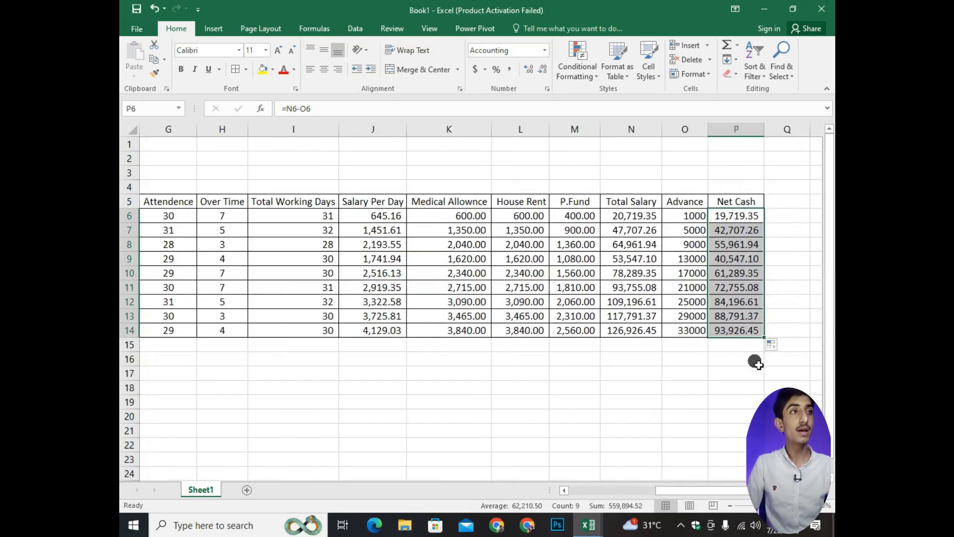
left_click_drag(740, 492, 678, 492)
scroll(676, 437, "down", 4)
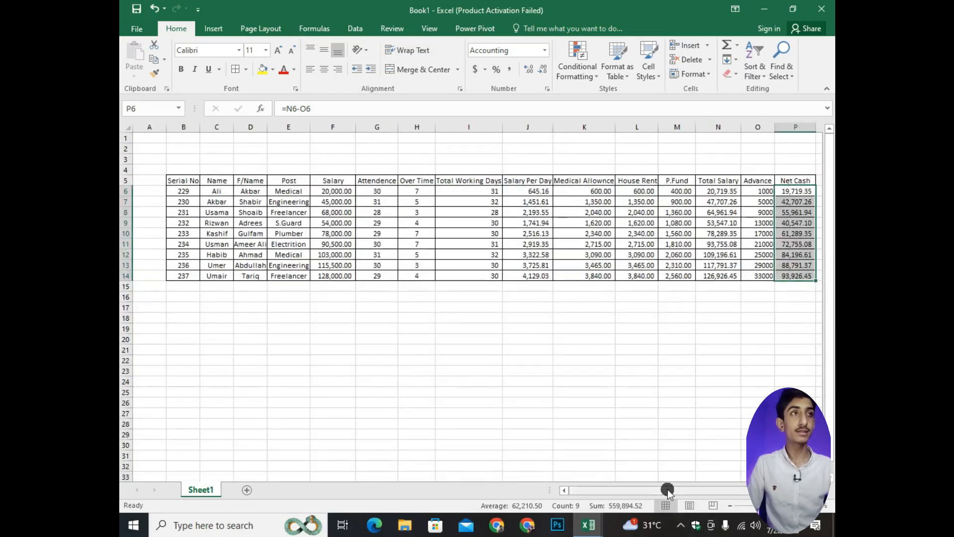
left_click_drag(185, 181, 567, 280)
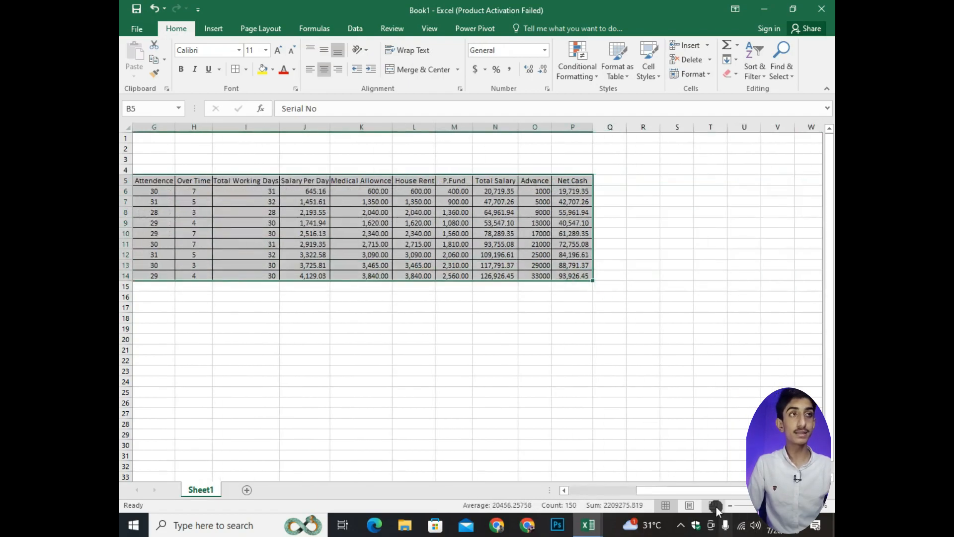
left_click_drag(709, 492, 679, 490)
left_click(272, 69)
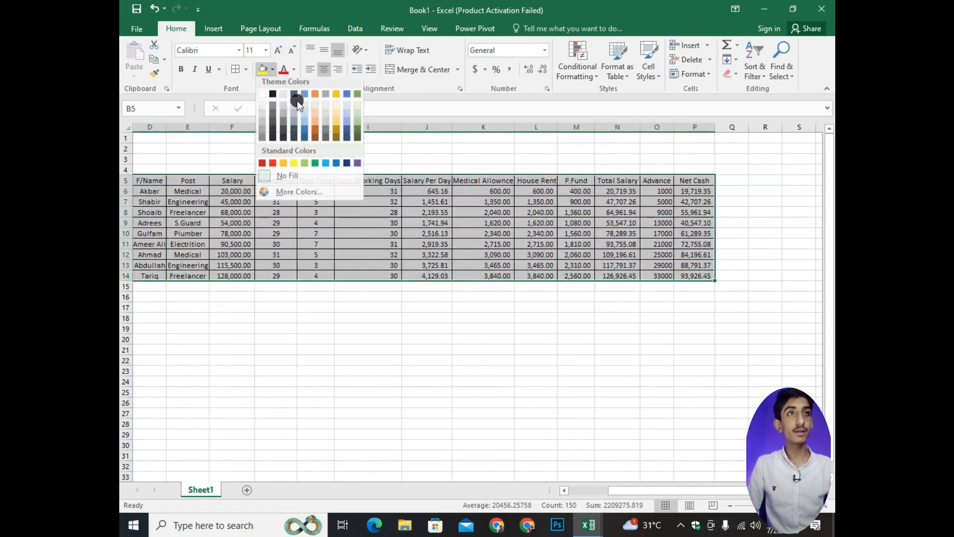
left_click(326, 130)
Fill the Name column C5 to C14 with light blue and the F/Name column D5 to D14 with light orange.
left_click_drag(216, 181, 219, 276)
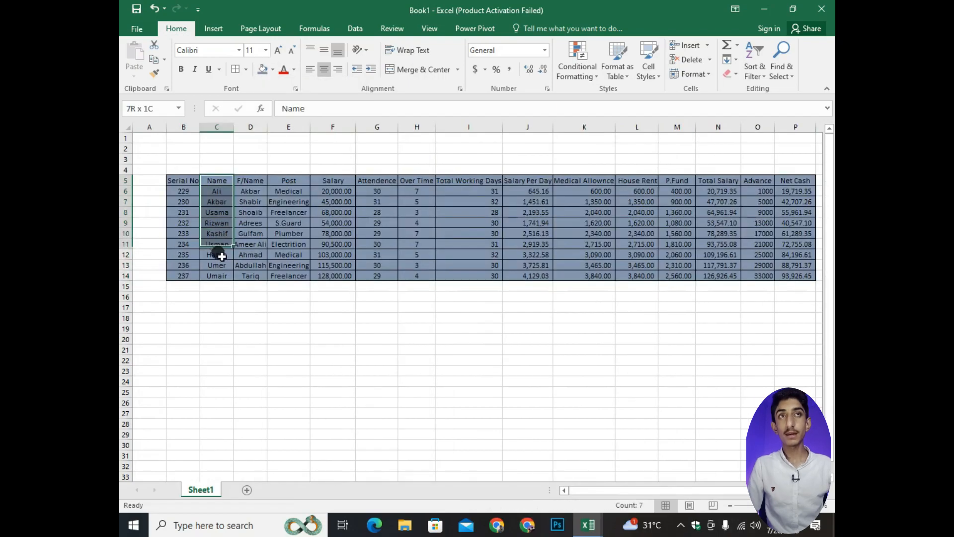
left_click(273, 69)
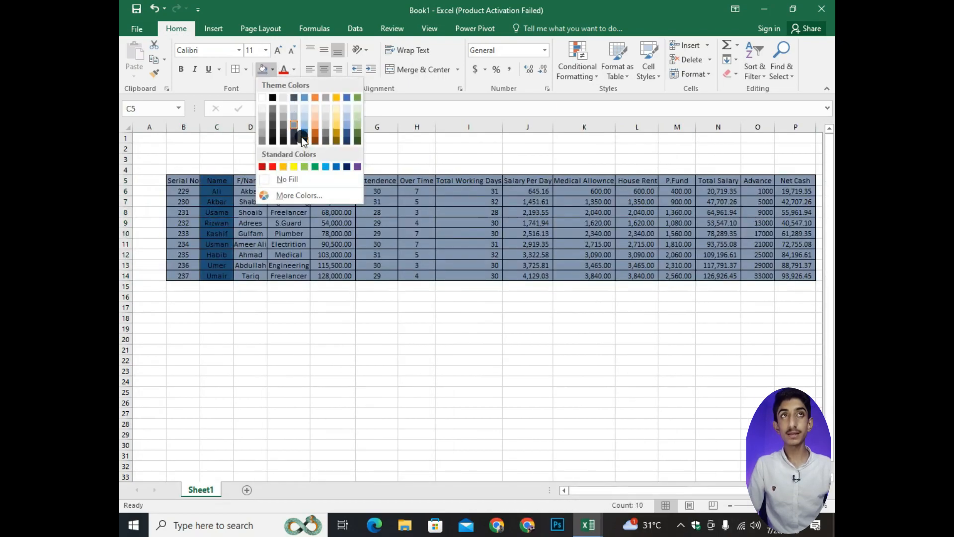
left_click(301, 107)
left_click_drag(250, 180, 262, 278)
left_click(273, 69)
left_click(311, 128)
Fill the Post column E5 to E14 with light yellow and the Salary column F5 to F14 with pale blue.
left_click_drag(289, 181, 294, 276)
left_click(272, 69)
left_click(330, 117)
left_click_drag(333, 180, 343, 276)
left_click(272, 69)
left_click(341, 107)
Fill the Attendence column G5 to G14 with light green and the Over Time column H5 to H14 with gray.
left_click_drag(376, 181, 378, 276)
left_click(273, 69)
left_click(352, 107)
left_click_drag(417, 180, 433, 287)
left_click(272, 69)
left_click(266, 109)
Fill the Total Working Days column I5 to I14 with green and the Salary Per Day column J5 to J14 with pale blue.
left_click_drag(469, 180, 474, 276)
left_click(273, 69)
left_click(352, 107)
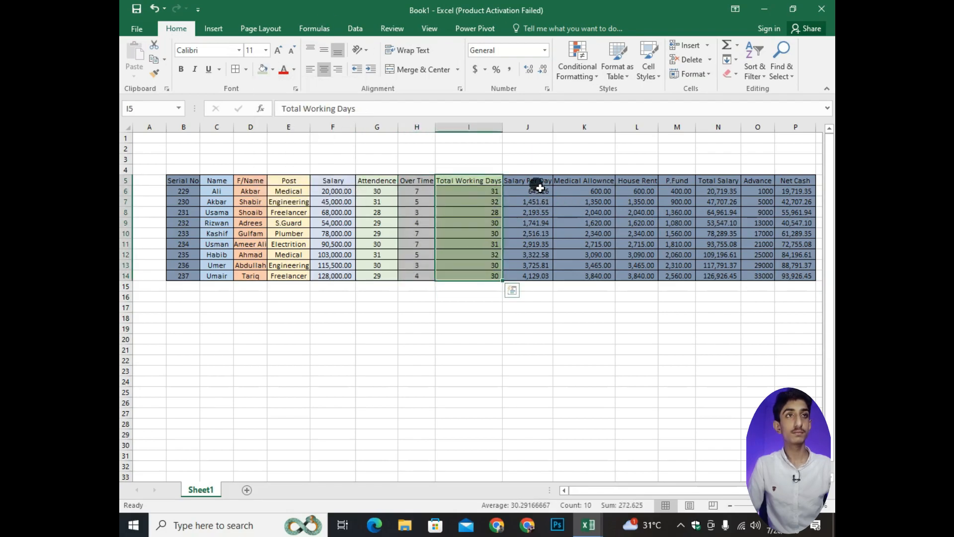
left_click_drag(534, 181, 527, 277)
left_click(272, 70)
left_click(341, 107)
Fill the Medical Allownce column K5 to K14 with light orange and the House Rent column L5 to L14 with gray.
left_click_drag(584, 180, 602, 277)
left_click(272, 69)
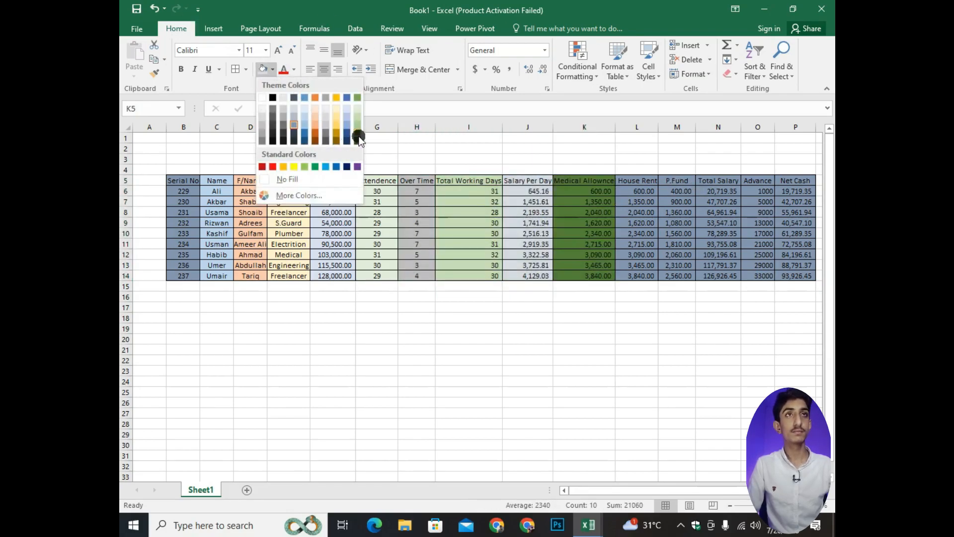
left_click(316, 115)
left_click_drag(637, 180, 646, 276)
left_click(272, 69)
left_click(316, 115)
Fill the P.Fund column M5 to M14 with gray and the Total Salary column N5 to N14 with light green.
left_click_drag(677, 181, 678, 276)
left_click(273, 69)
left_click(283, 108)
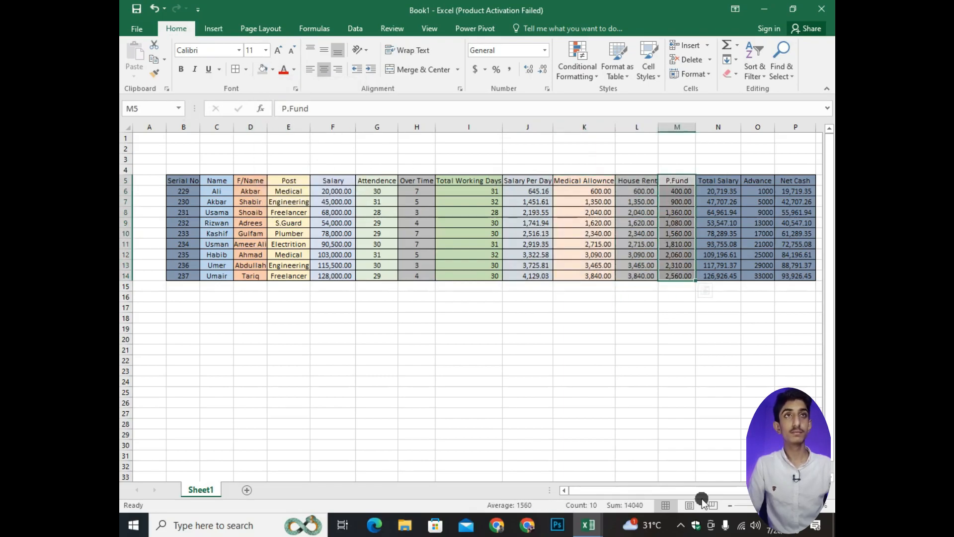
left_click_drag(698, 492, 714, 492)
left_click_drag(683, 182, 684, 276)
left_click(273, 69)
left_click(355, 113)
Fill the Advance column O5 to O14 with green and the Net Cash column P5 to P14 with a blue-gray shade.
left_click_drag(724, 180, 726, 276)
left_click(272, 69)
left_click(355, 112)
left_click_drag(762, 181, 762, 276)
left_click(274, 73)
left_click(296, 138)
left_click(272, 71)
left_click(294, 117)
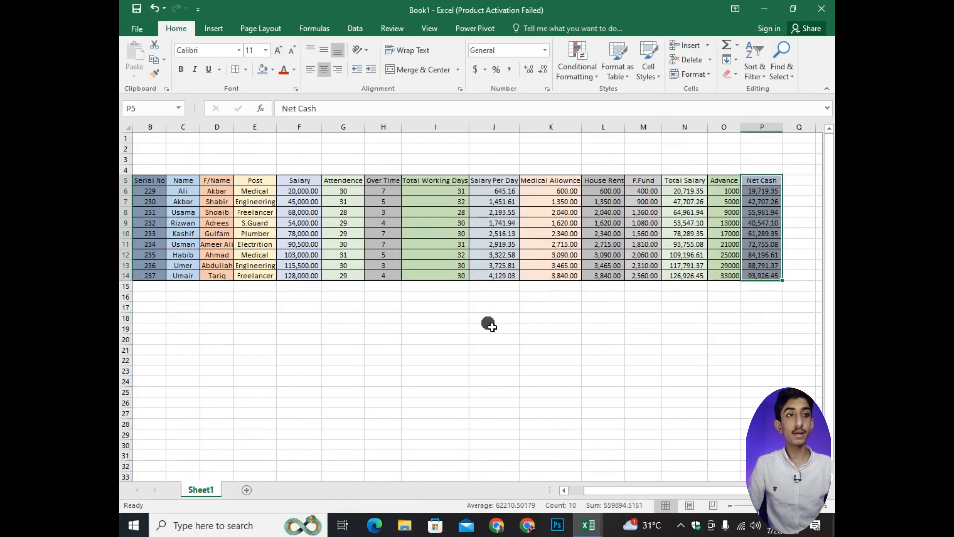
left_click_drag(653, 491, 638, 489)
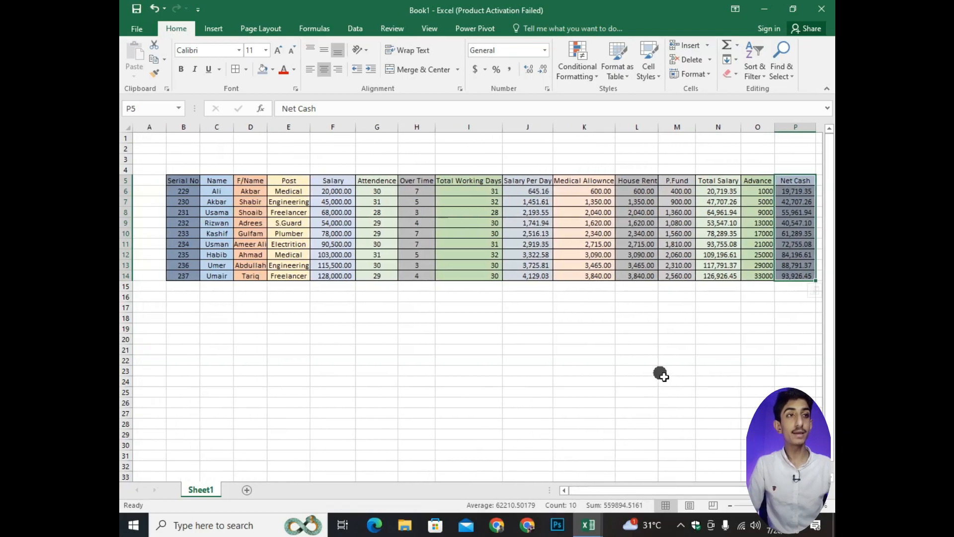